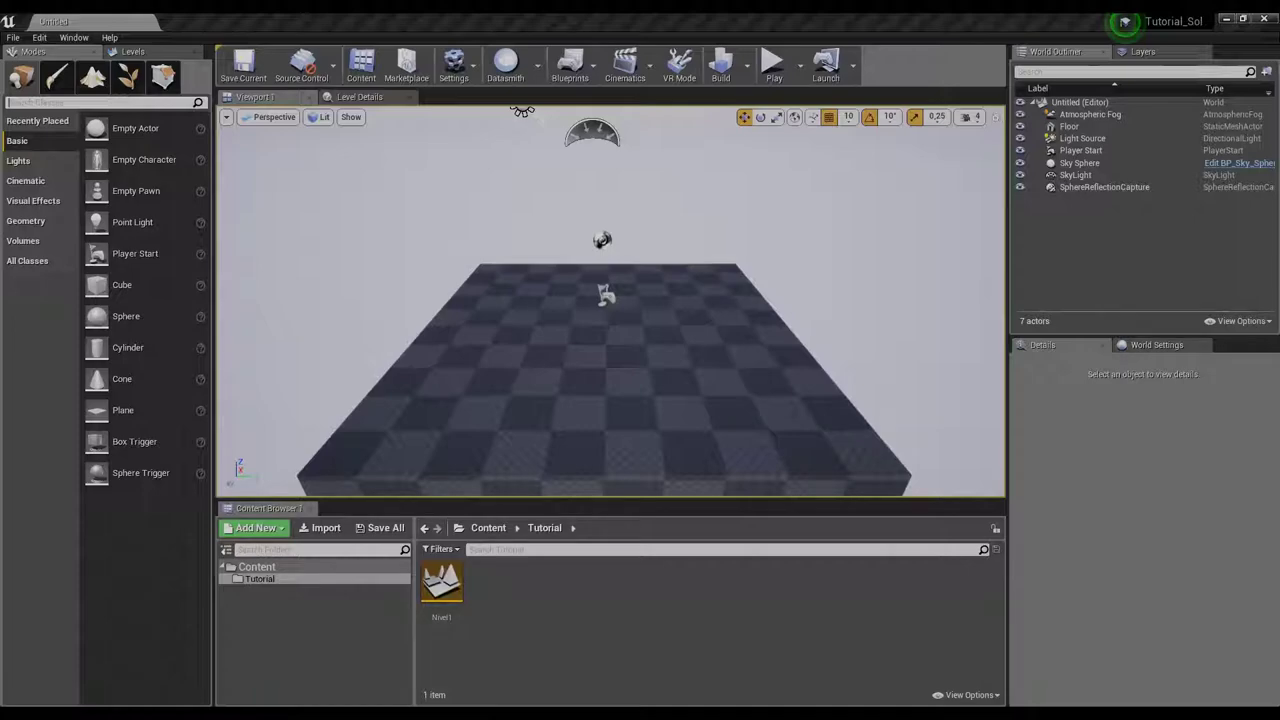
Check the noted latitude 19.2927065 and longitude -99.1669007, then bring up the Edit menu
key("alt+Tab")
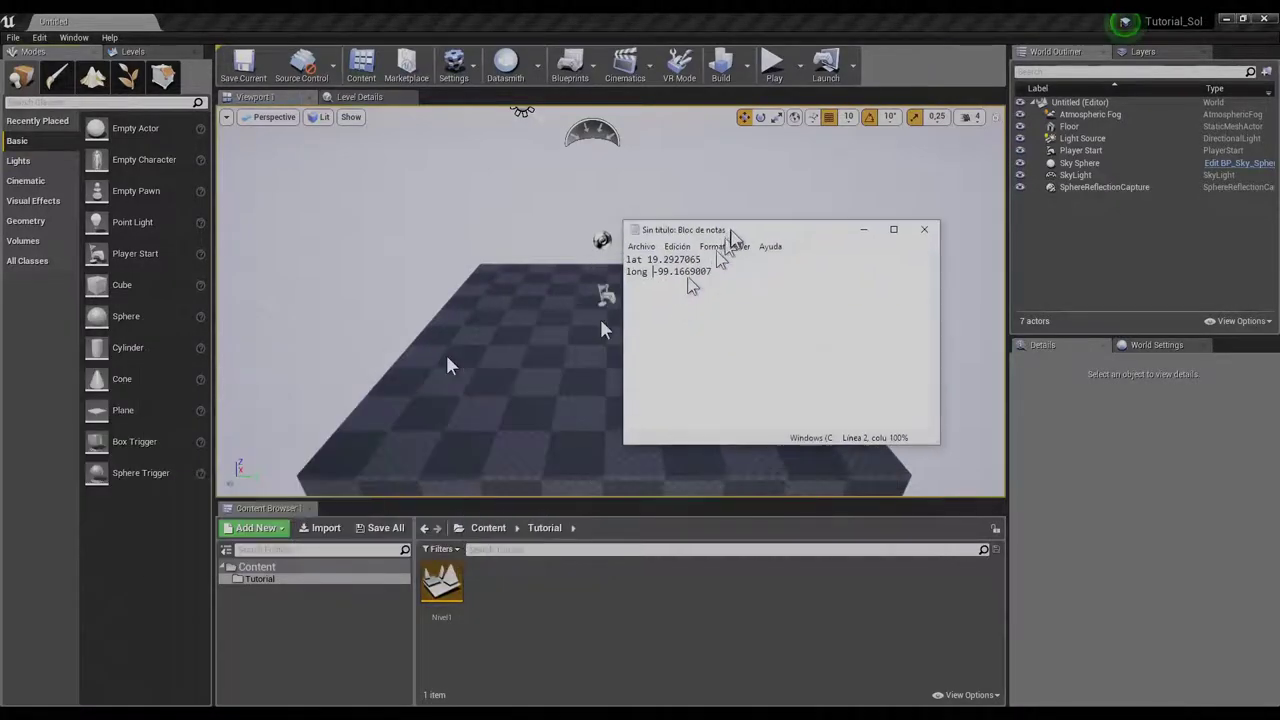
left_click_drag(729, 243, 737, 224)
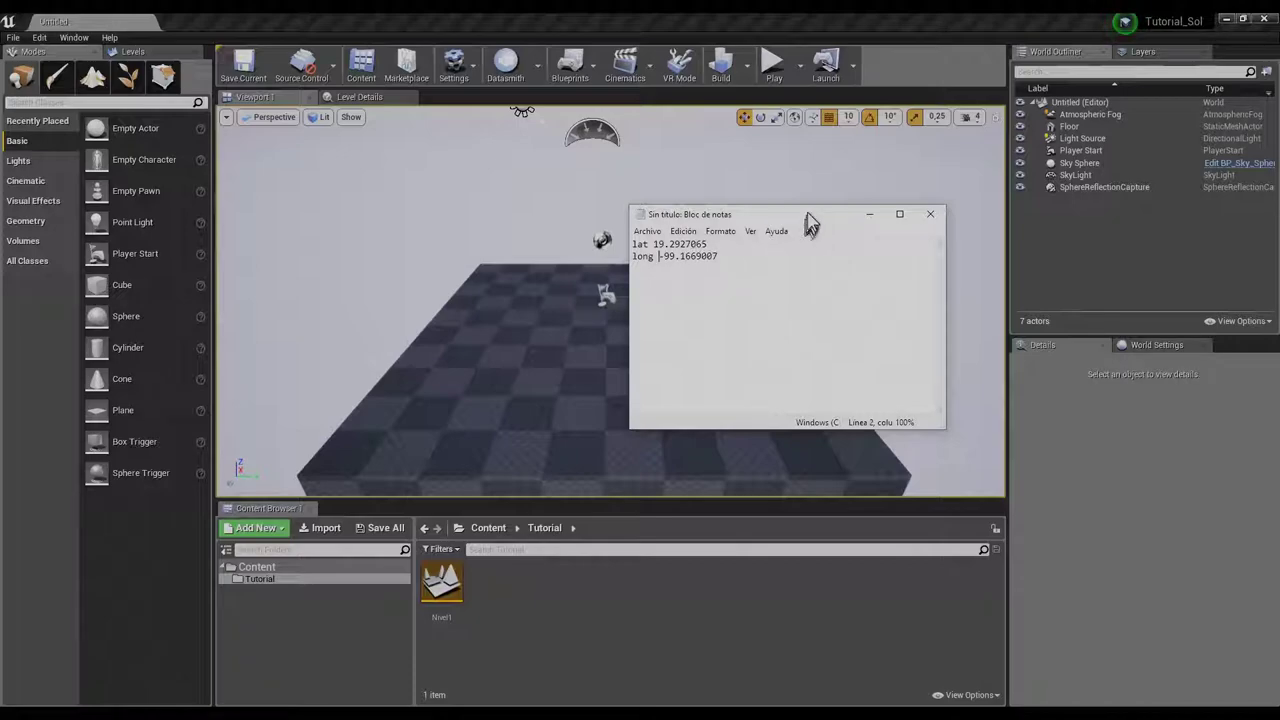
left_click(869, 214)
left_click(39, 37)
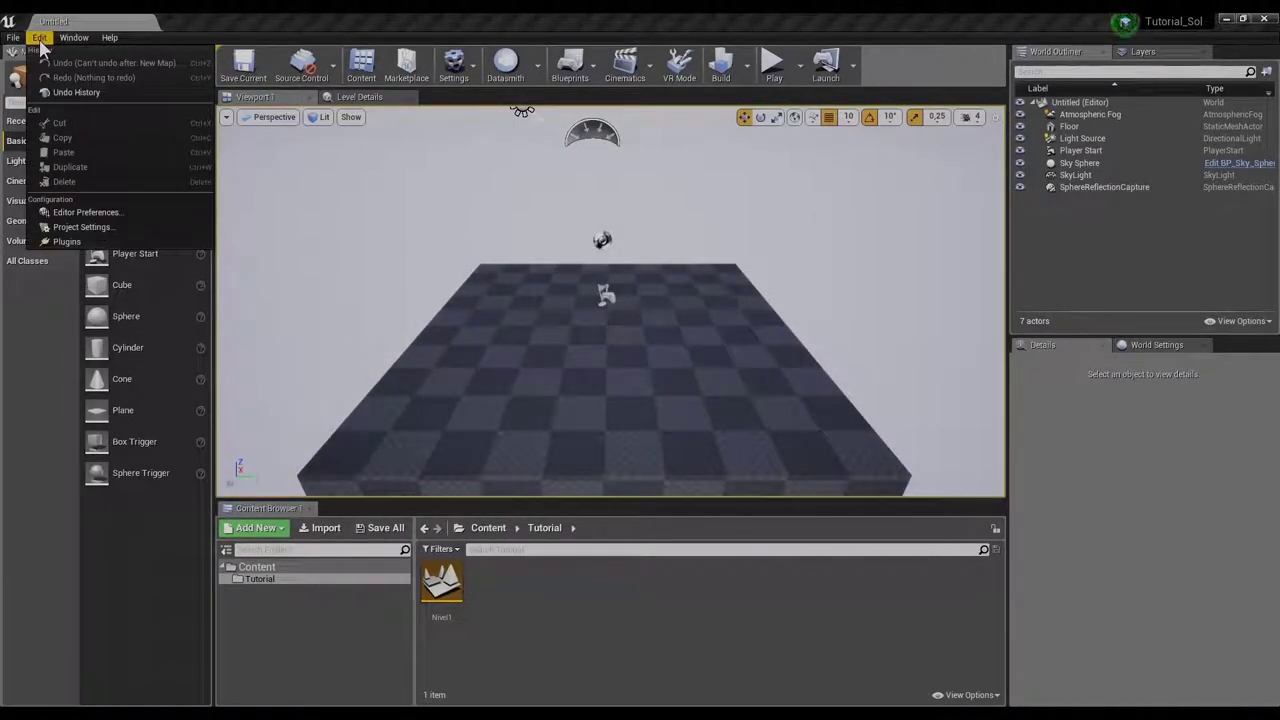
Enable the Sun Position Calculator plugin, found by searching 'sun', and restart the editor
left_click(83, 251)
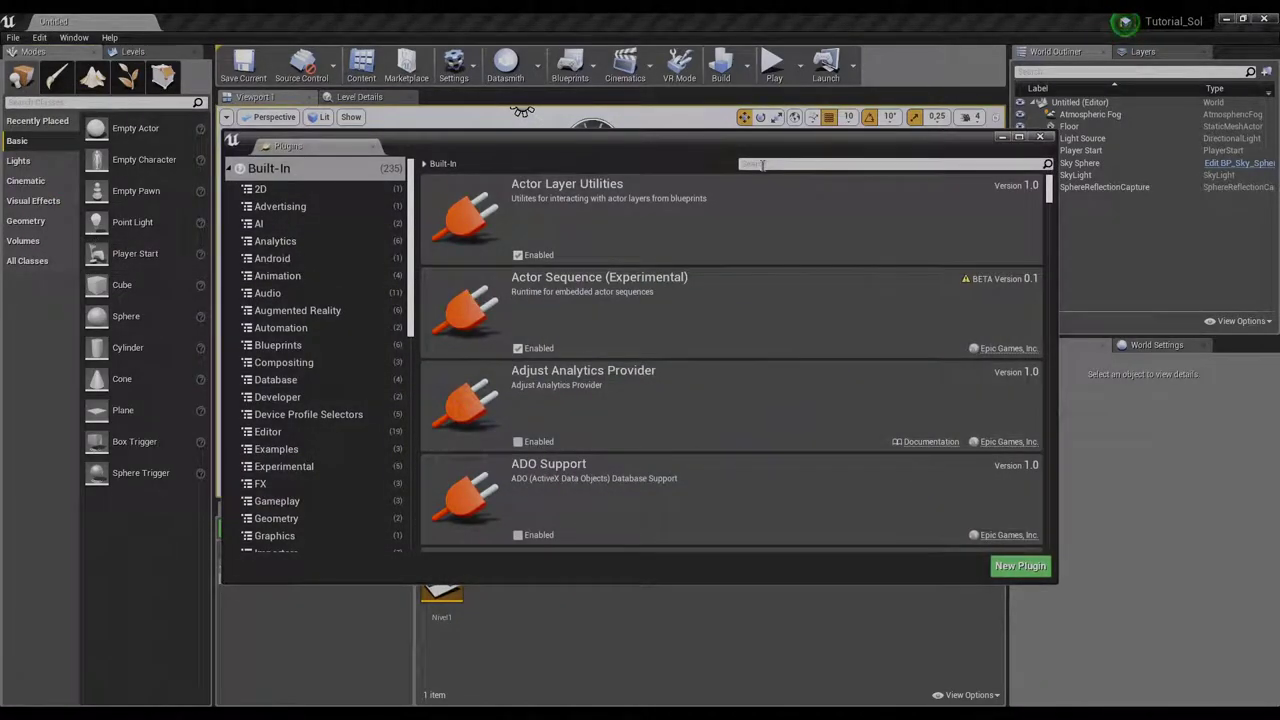
type("sun")
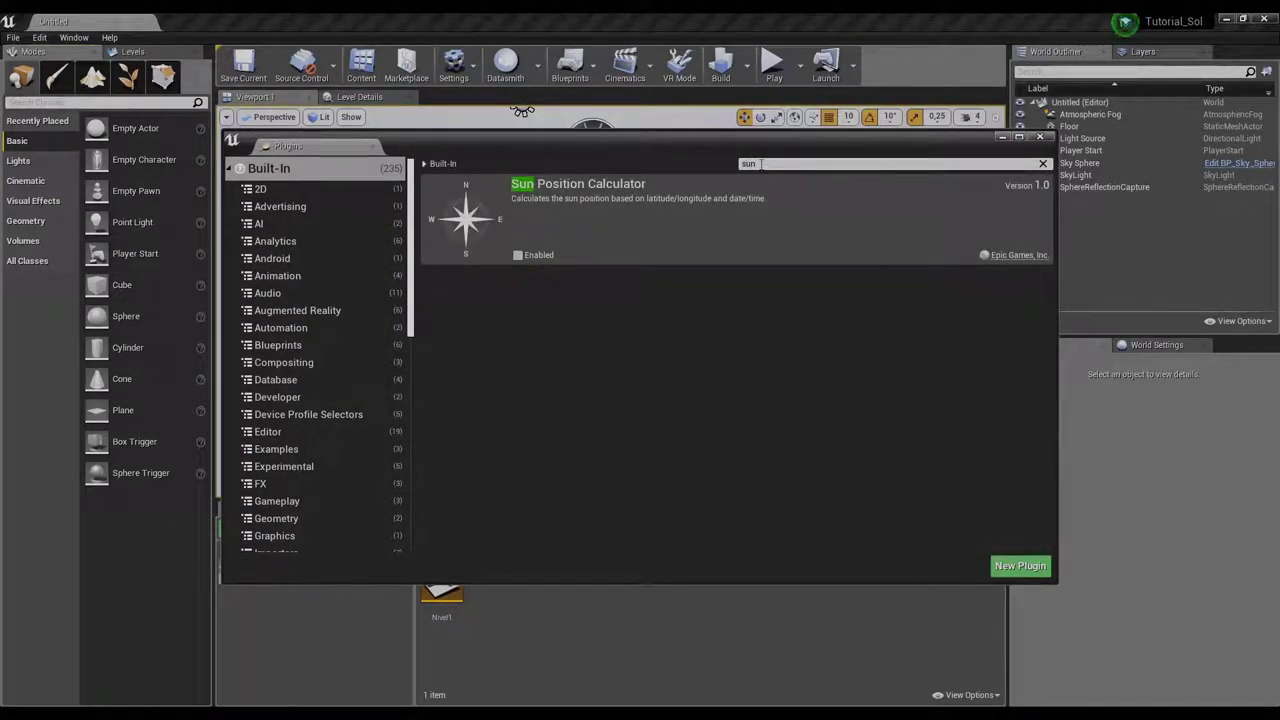
left_click(517, 255)
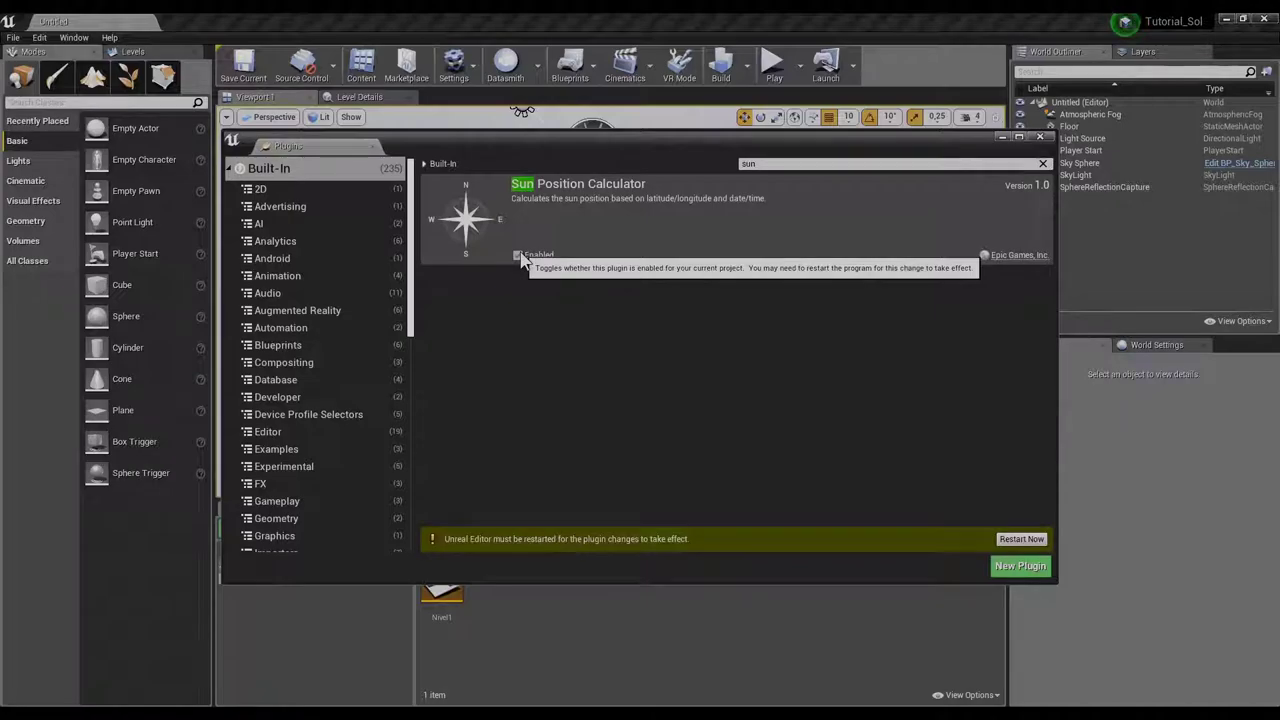
left_click(1019, 541)
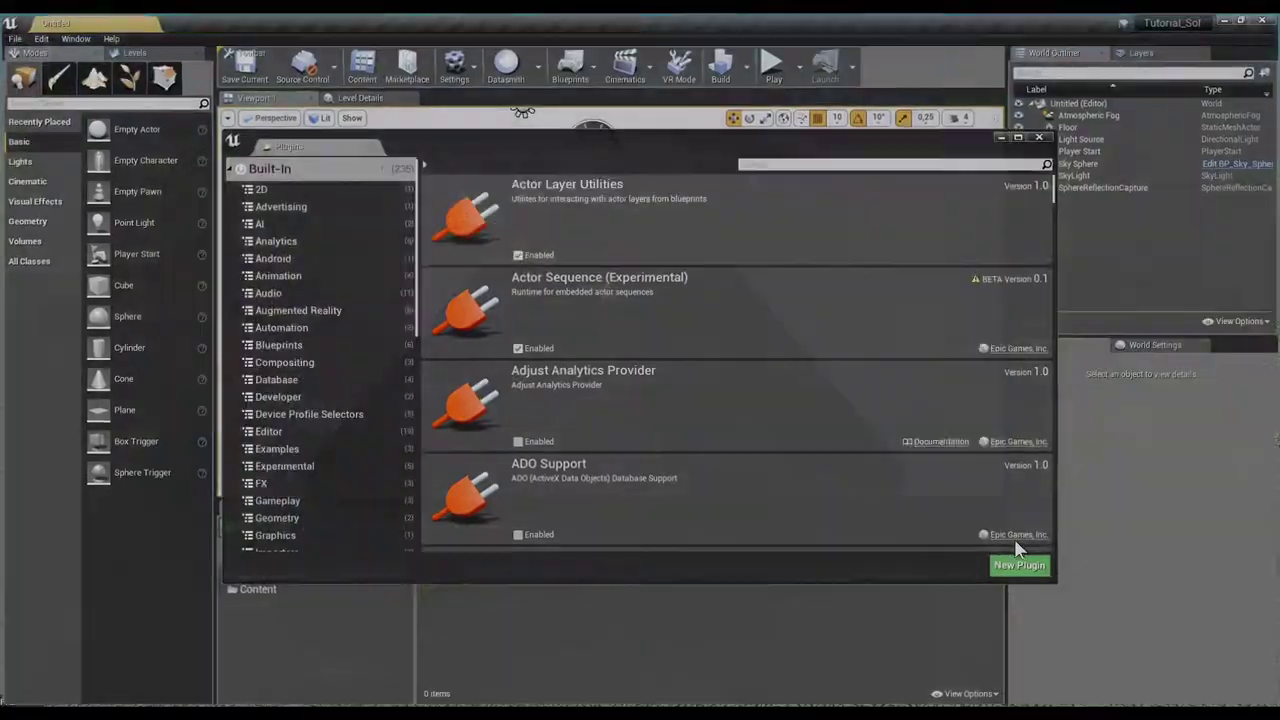
left_click(1045, 138)
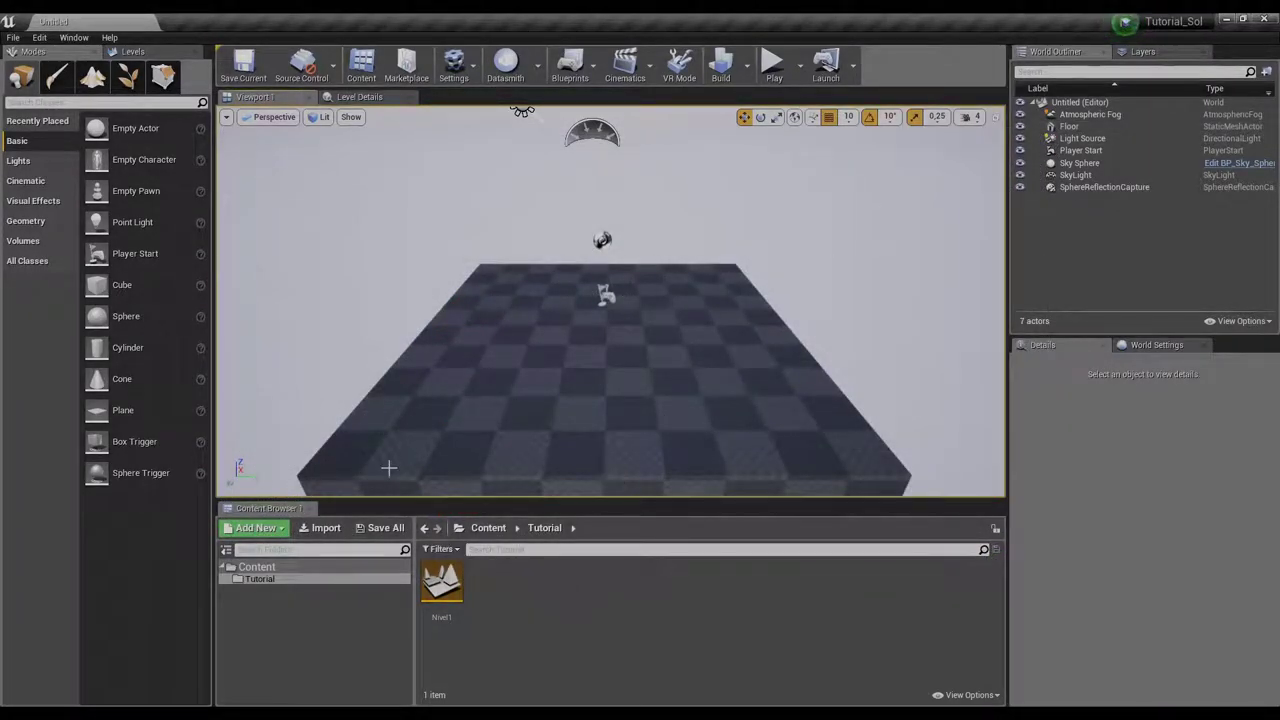
Create a Blueprint Class with parent BP_SunPosition in the Tutorial folder, named Sol
right_click(540, 608)
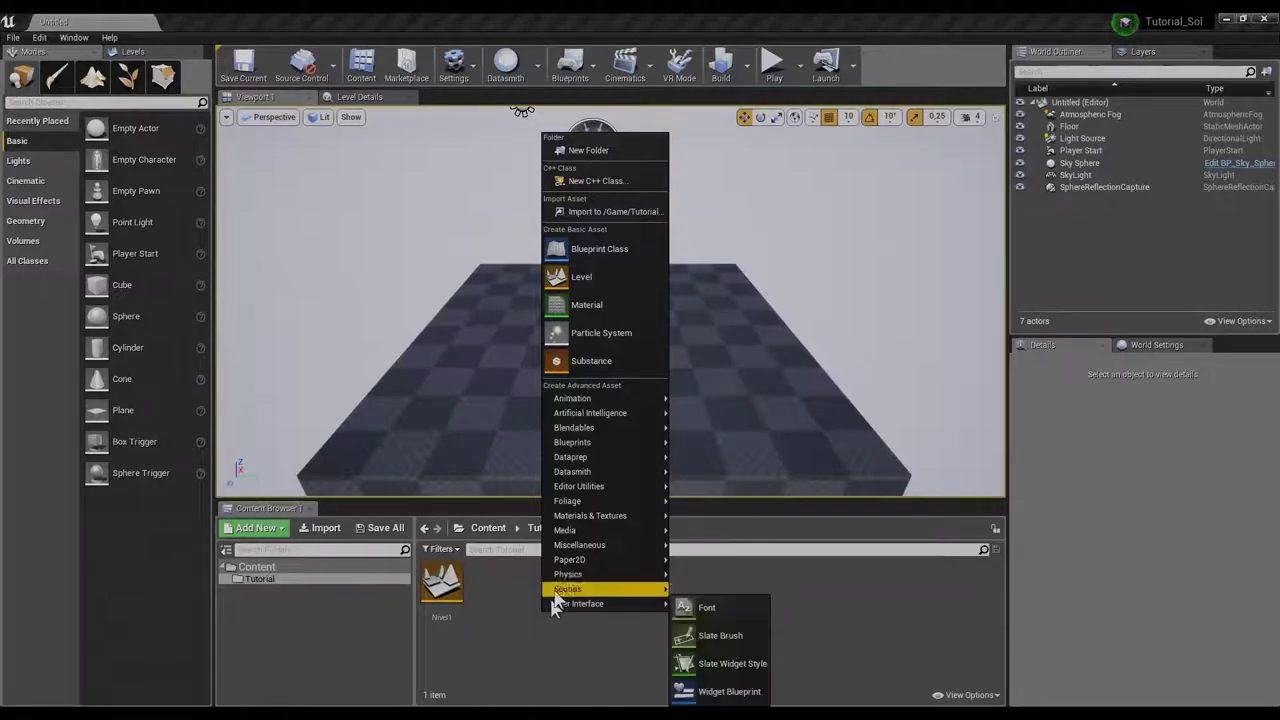
left_click(600, 249)
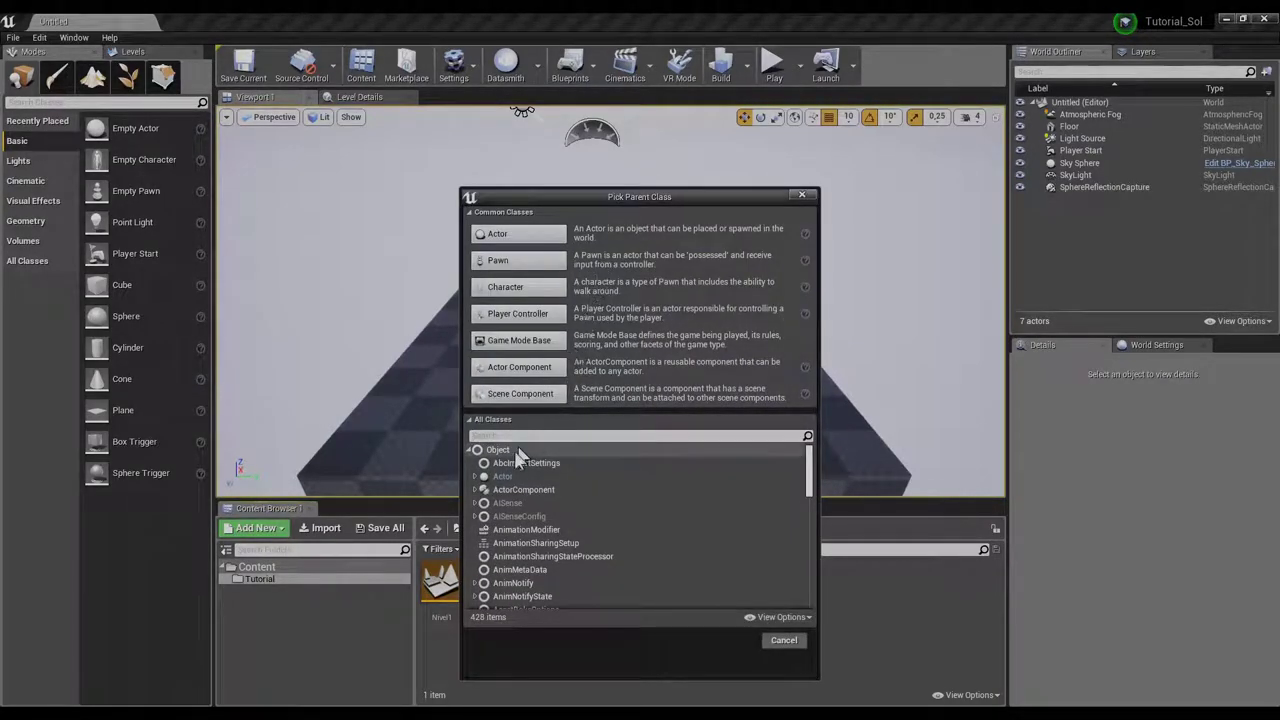
type("sun")
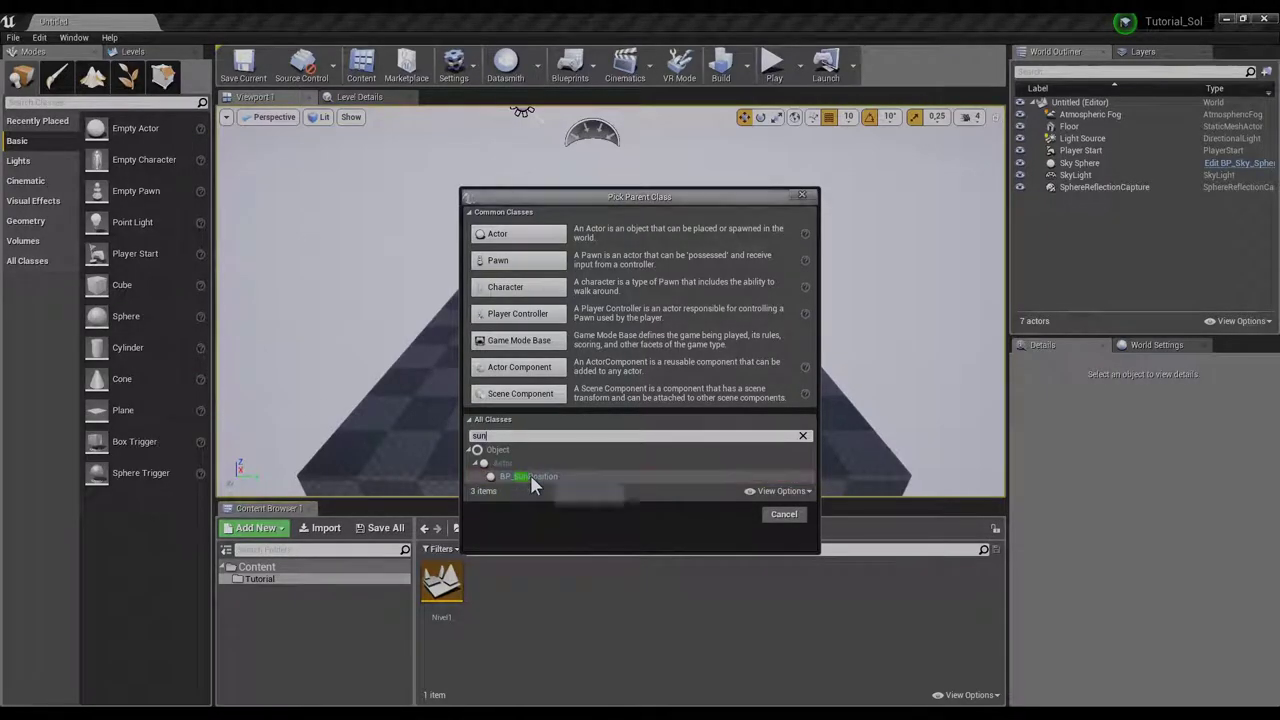
left_click(533, 478)
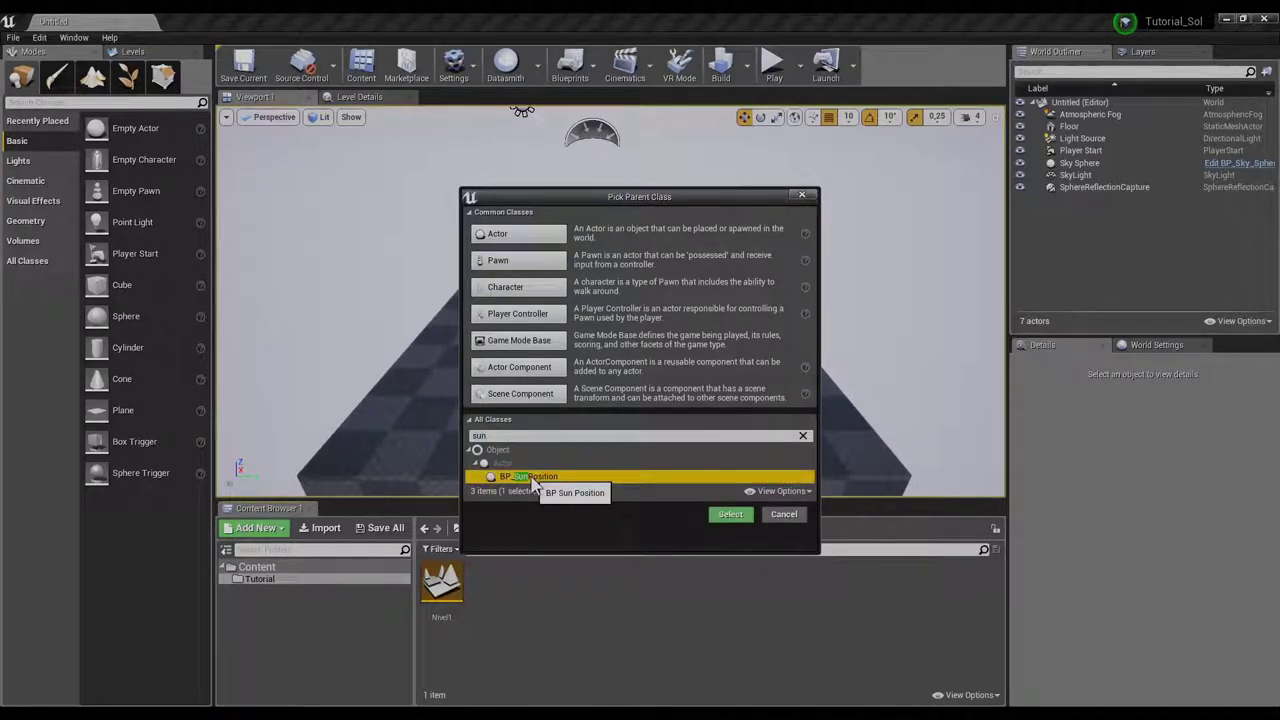
left_click(734, 513)
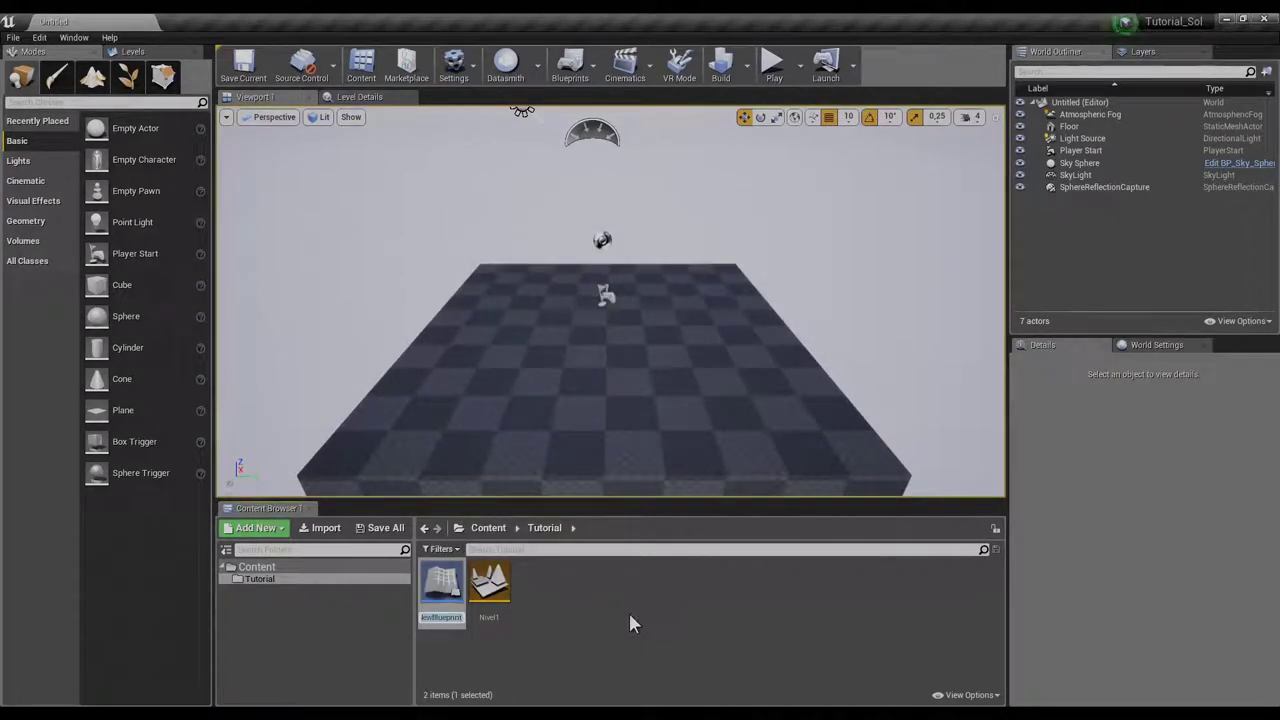
type("Pe")
key("BackSpace")
key("BackSpace")
type("Sol")
key("Return")
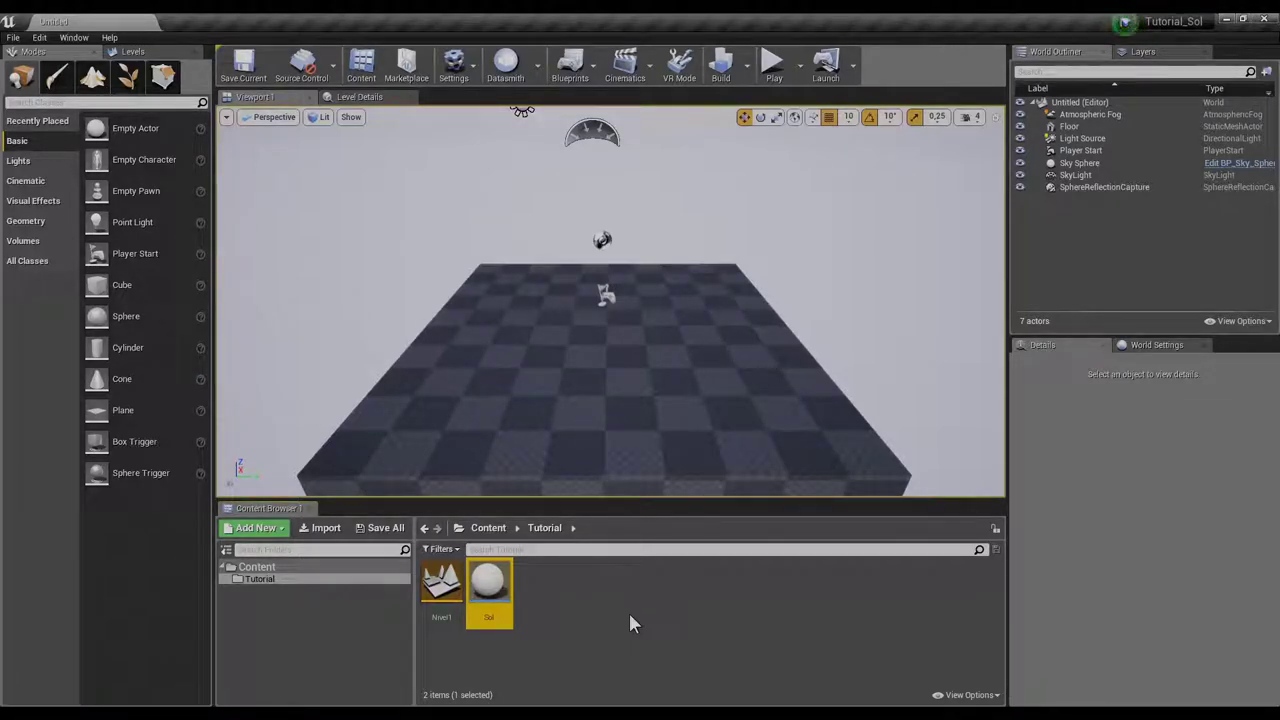
Open the Nivel1 level and switch to Landscape mode to preview a new landscape
left_click(441, 582)
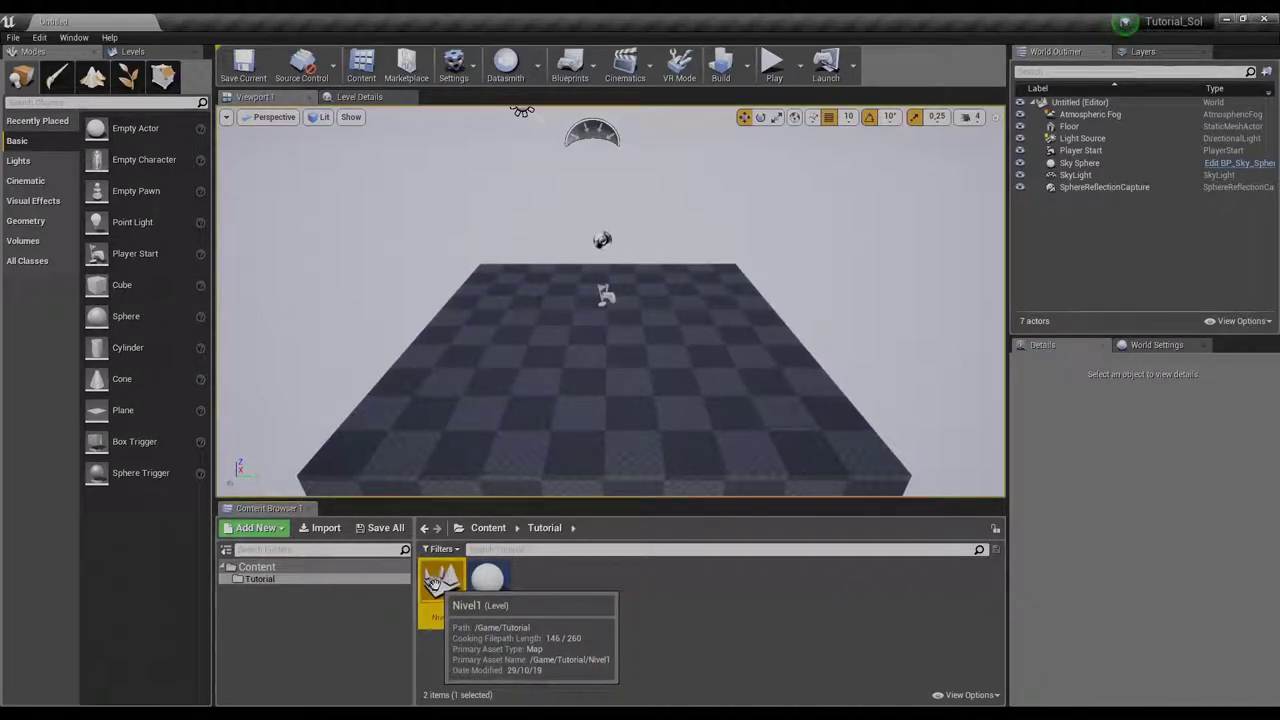
double_click(441, 582)
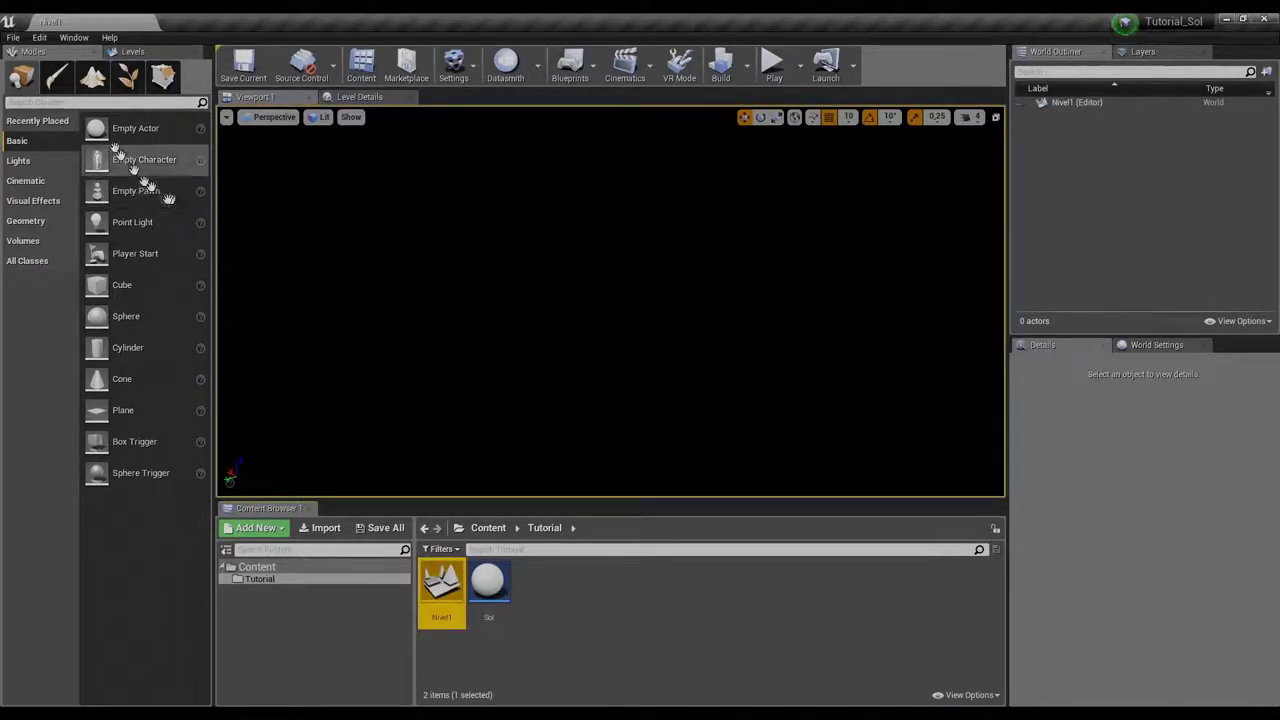
left_click(92, 80)
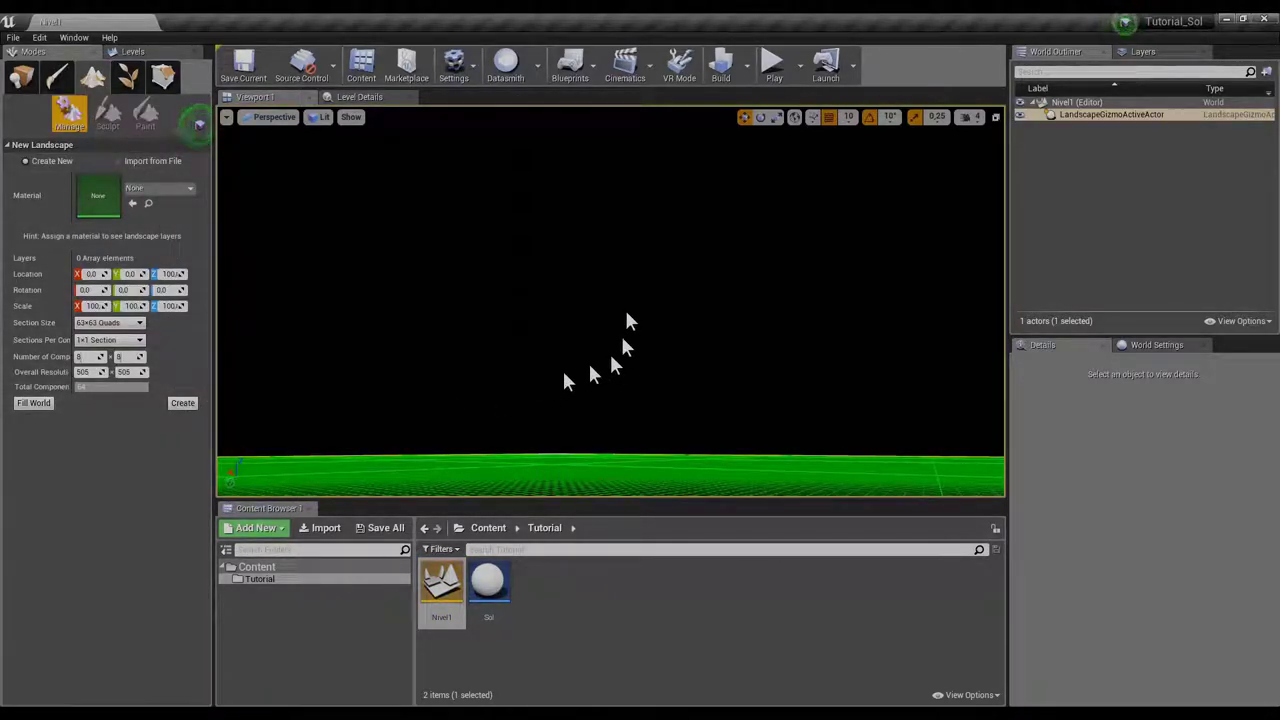
right_click_drag(615, 365, 615, 440)
right_click_drag(240, 400, 248, 398)
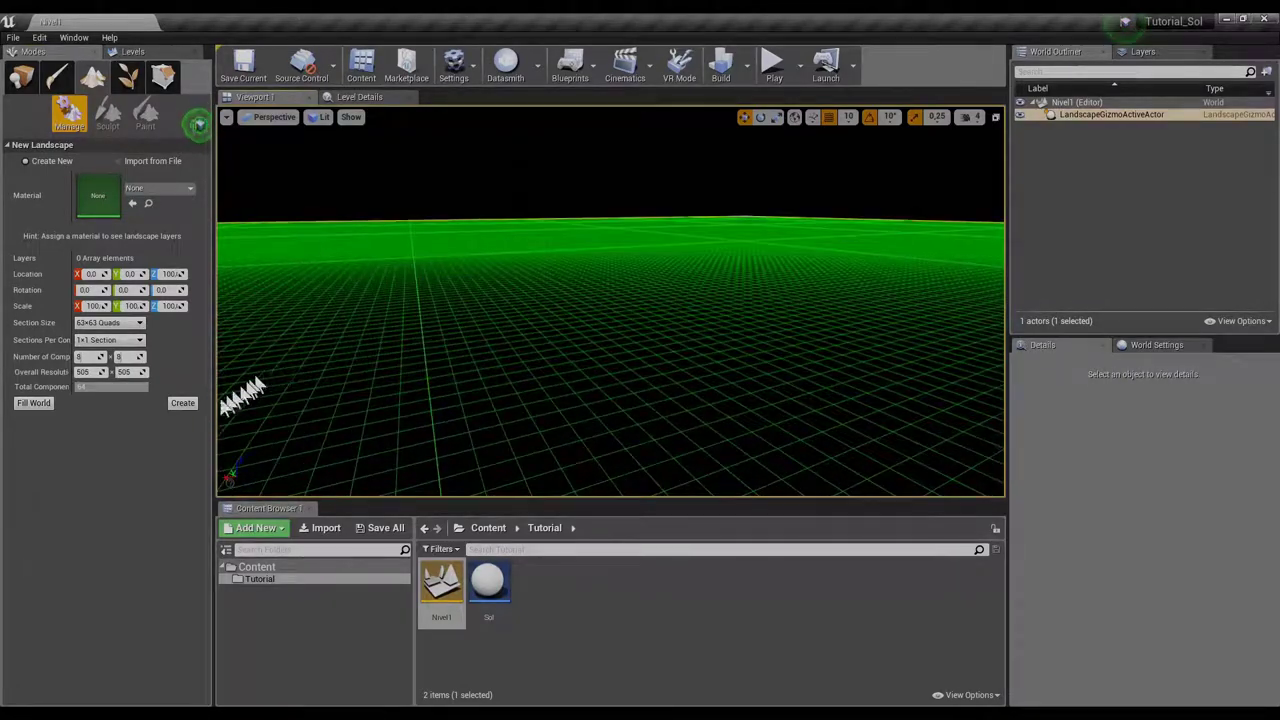
Create the default landscape and add an Atmospheric Fog at location 0, 0, 0
left_click(183, 404)
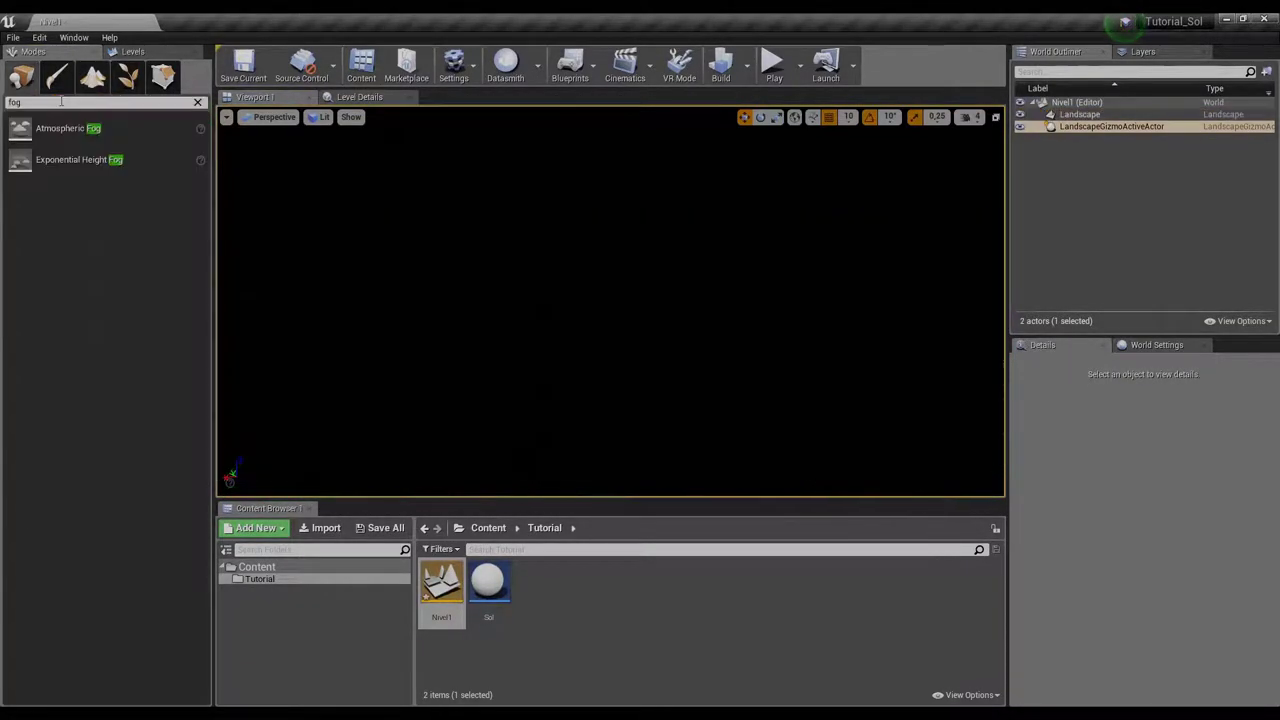
left_click_drag(62, 128, 582, 321)
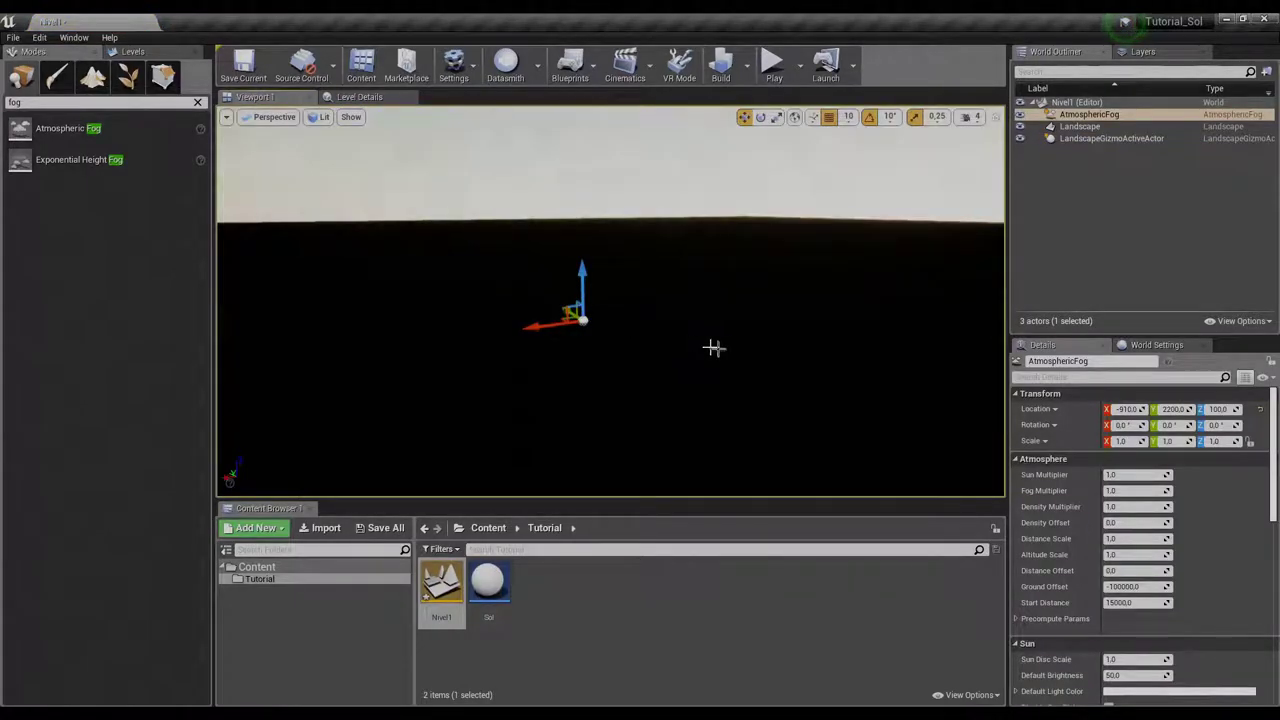
left_click(1250, 409)
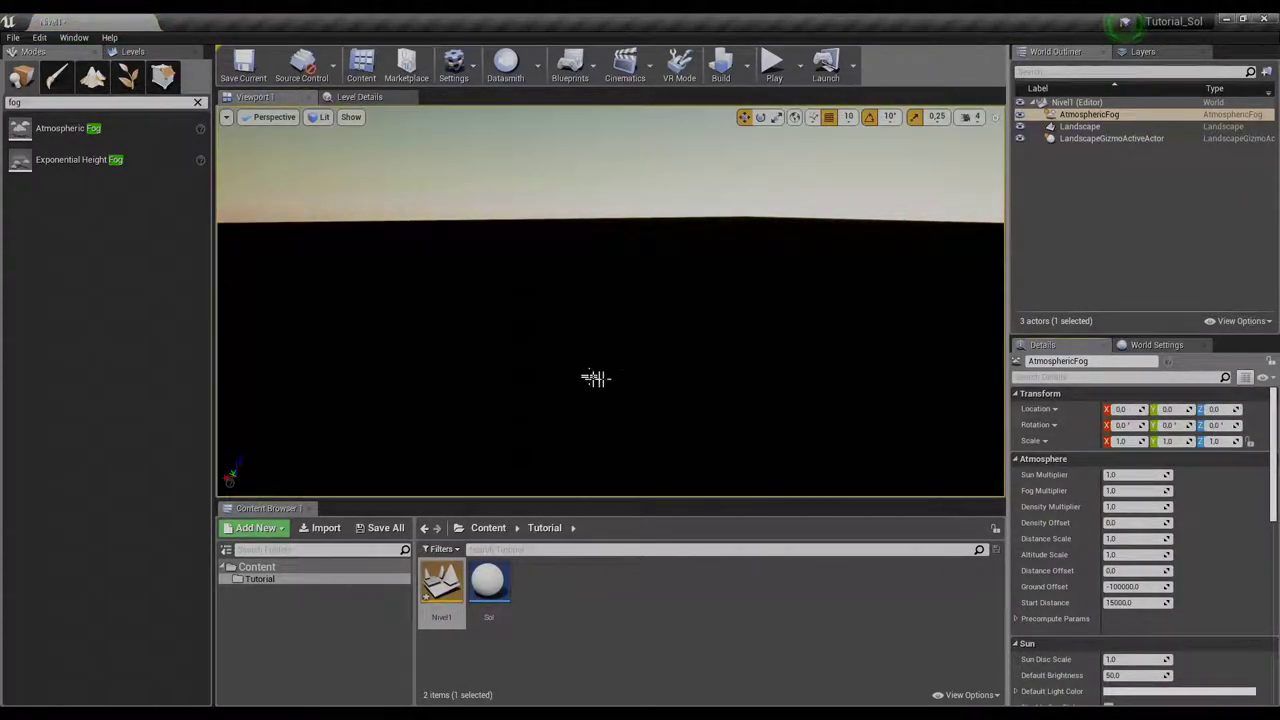
left_click_drag(590, 375, 590, 376)
right_click_drag(590, 375, 679, 330)
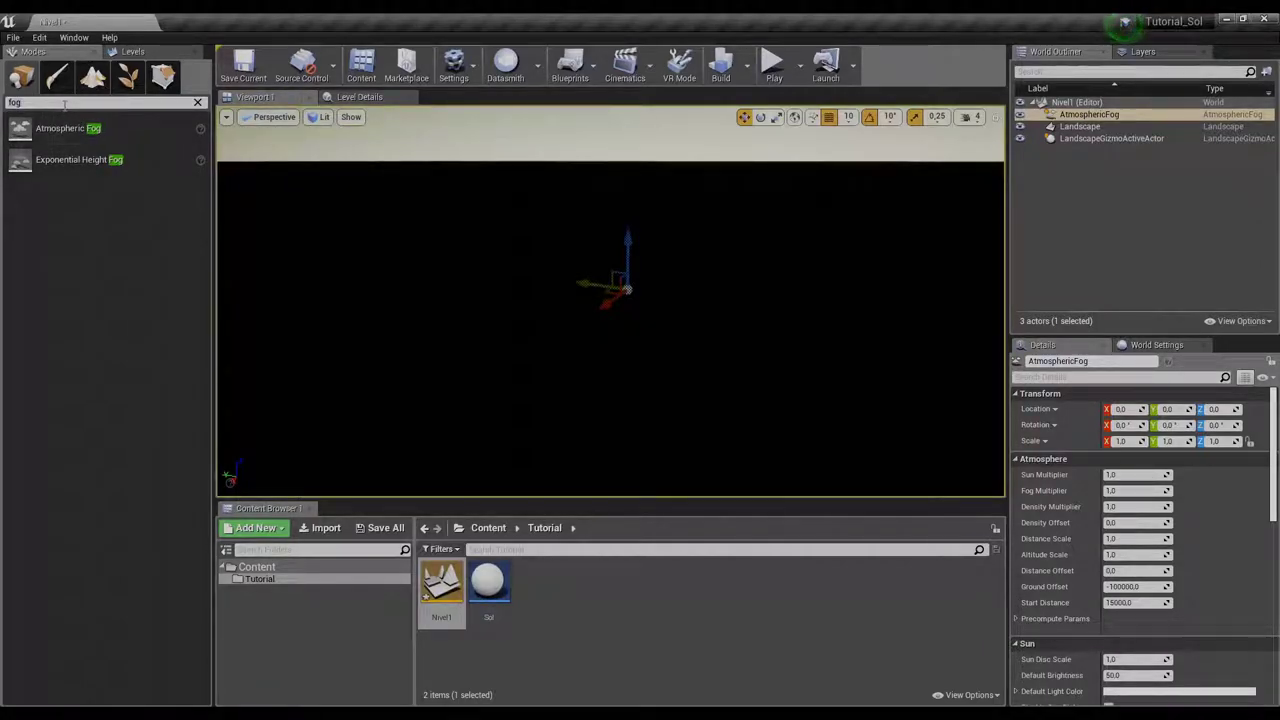
key("BackSpace")
key("BackSpace")
key("BackSpace")
type("direc")
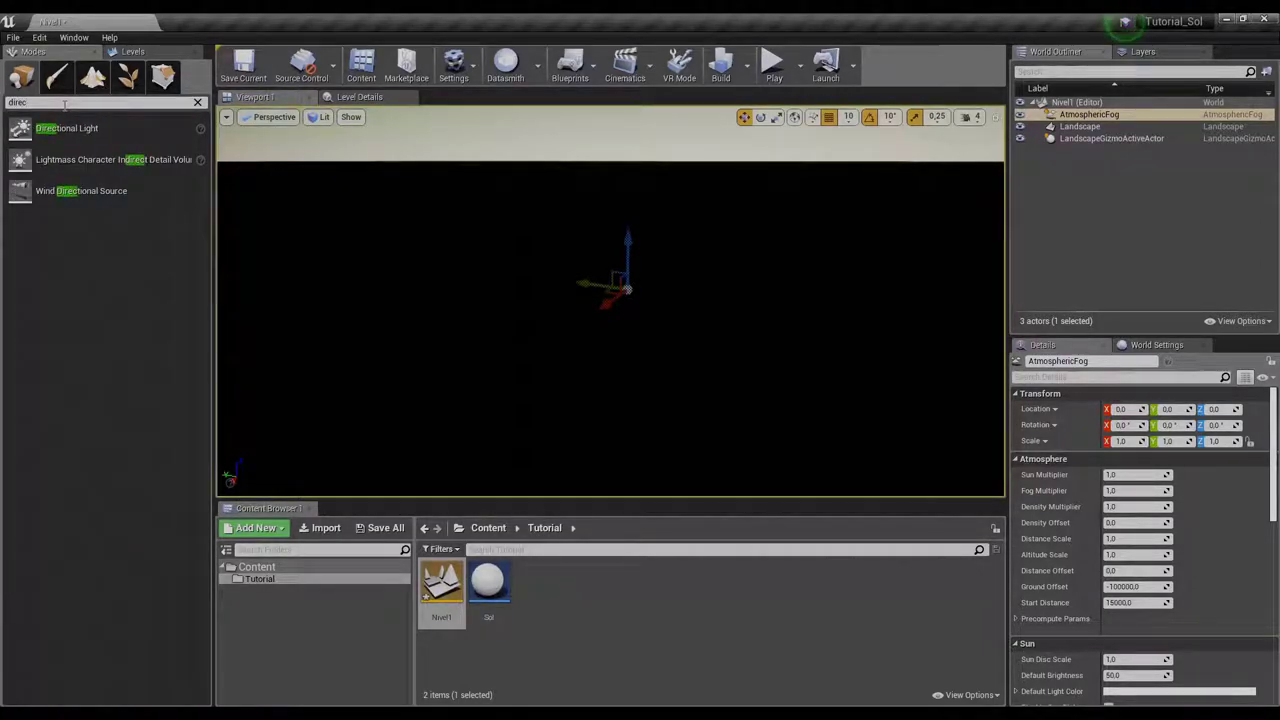
Place a Directional Light at 0, 0, 0 and enable its Atmosphere / Fog Sun Light option
left_click_drag(66, 128, 680, 280)
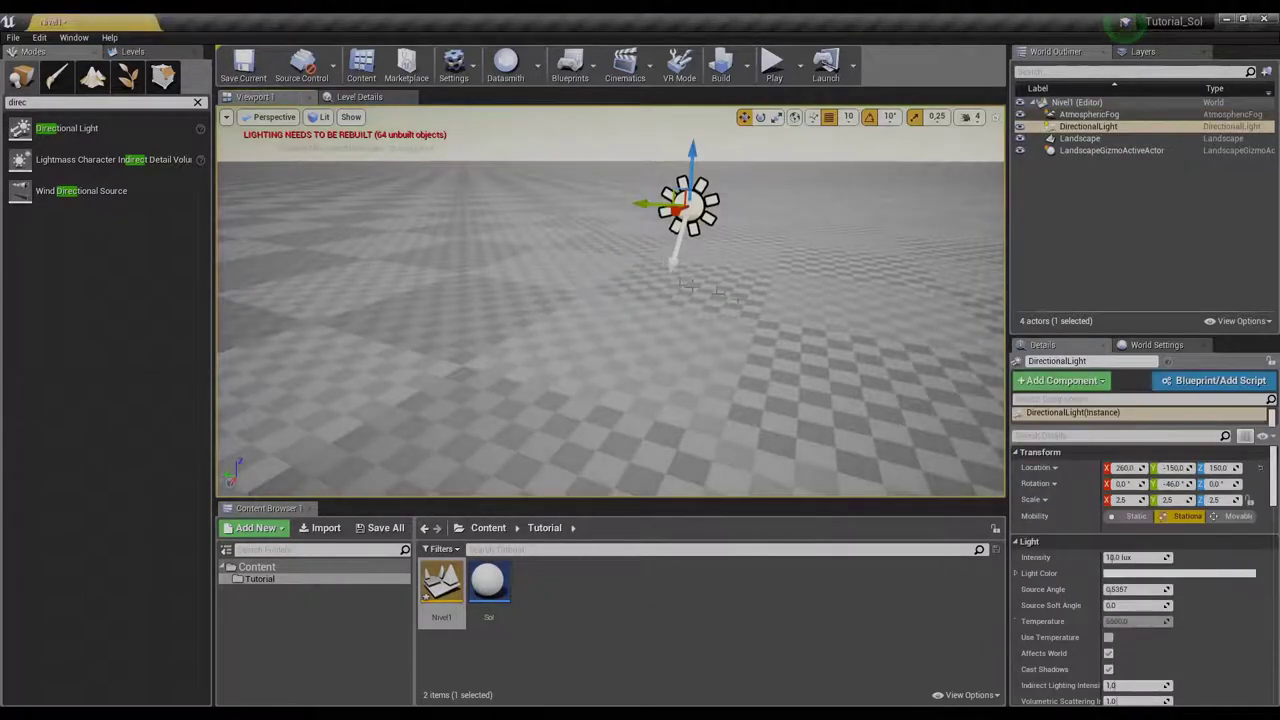
left_click(1259, 467)
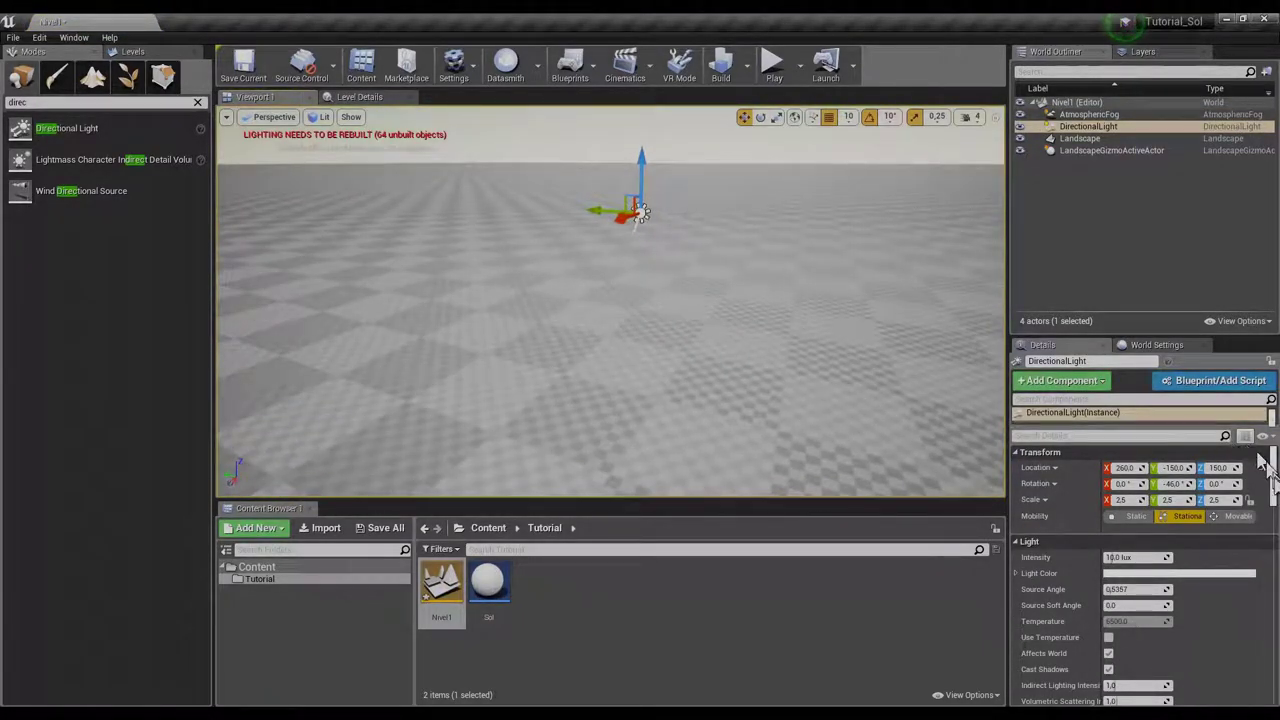
left_click_drag(803, 270, 760, 245)
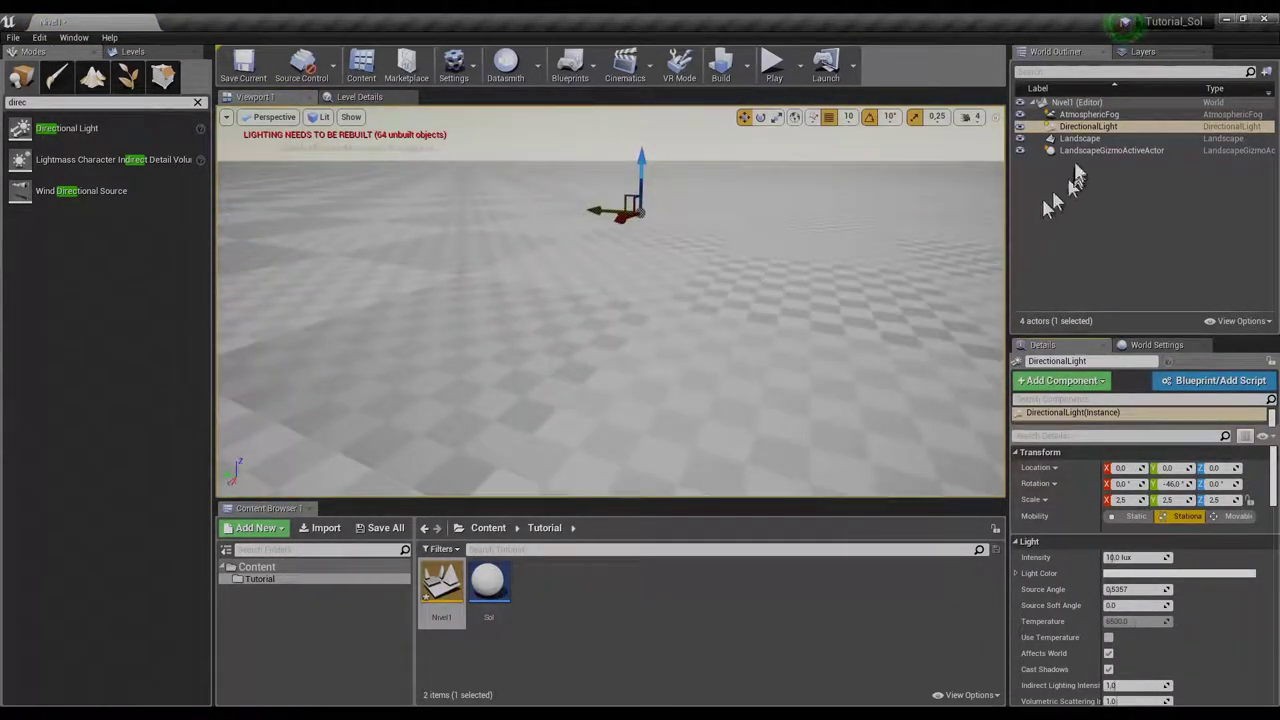
scroll(1174, 637, "down", 2)
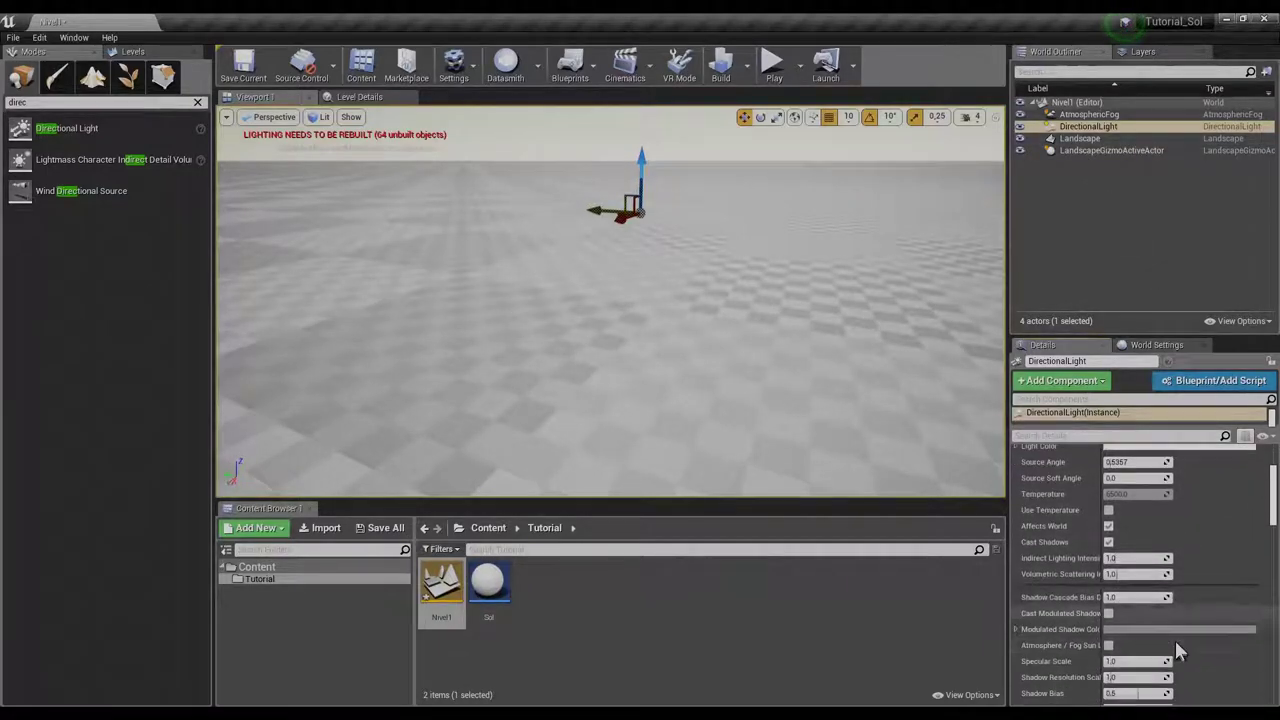
scroll(1193, 628, "down", 2)
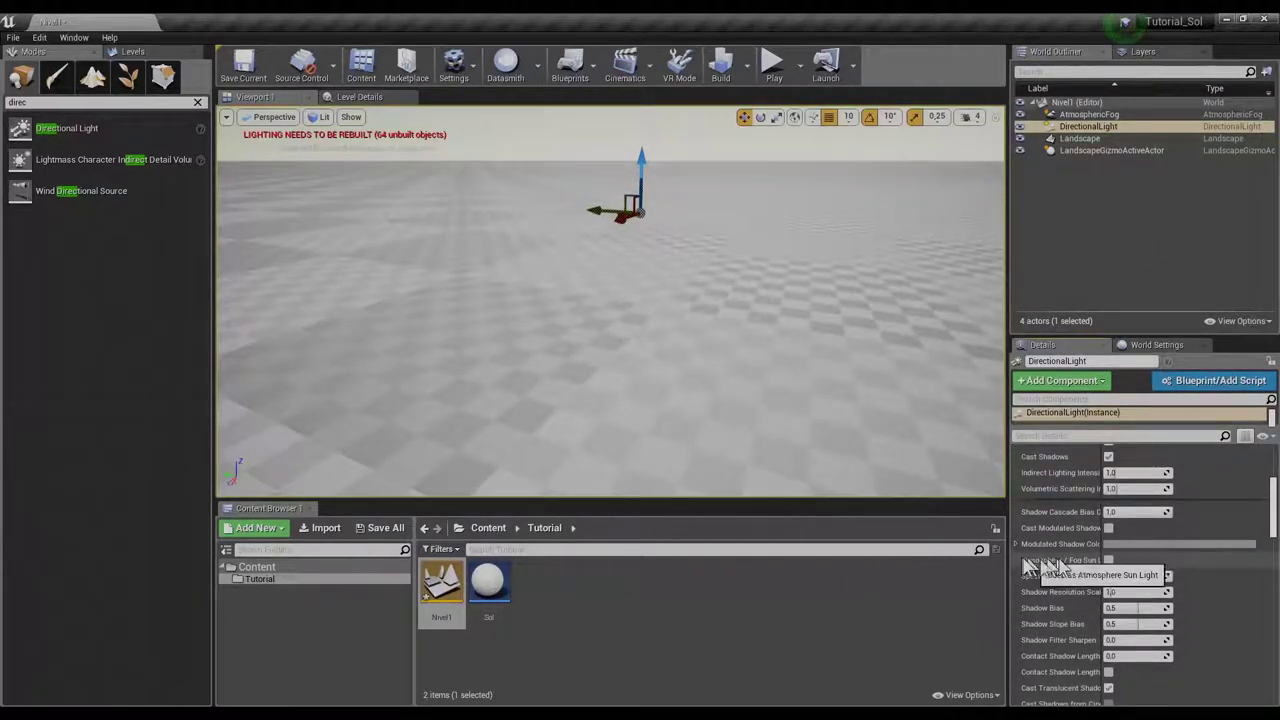
left_click(1108, 560)
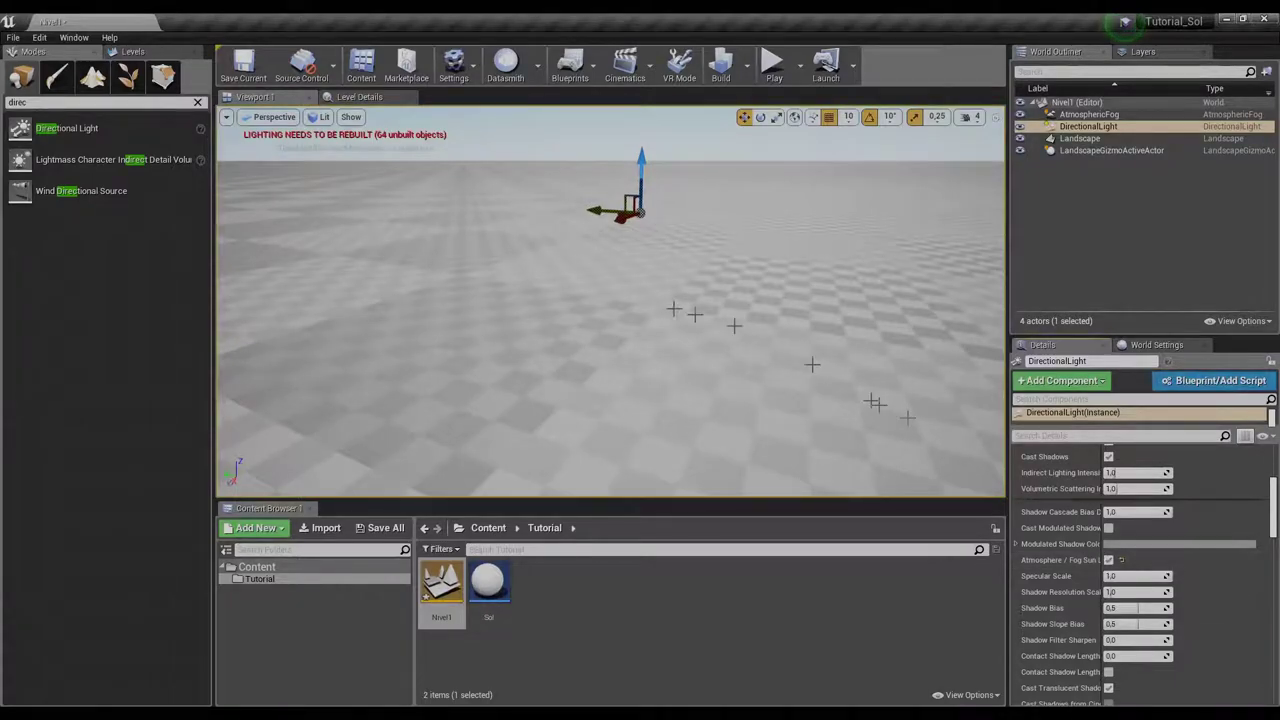
right_click_drag(600, 250, 650, 350)
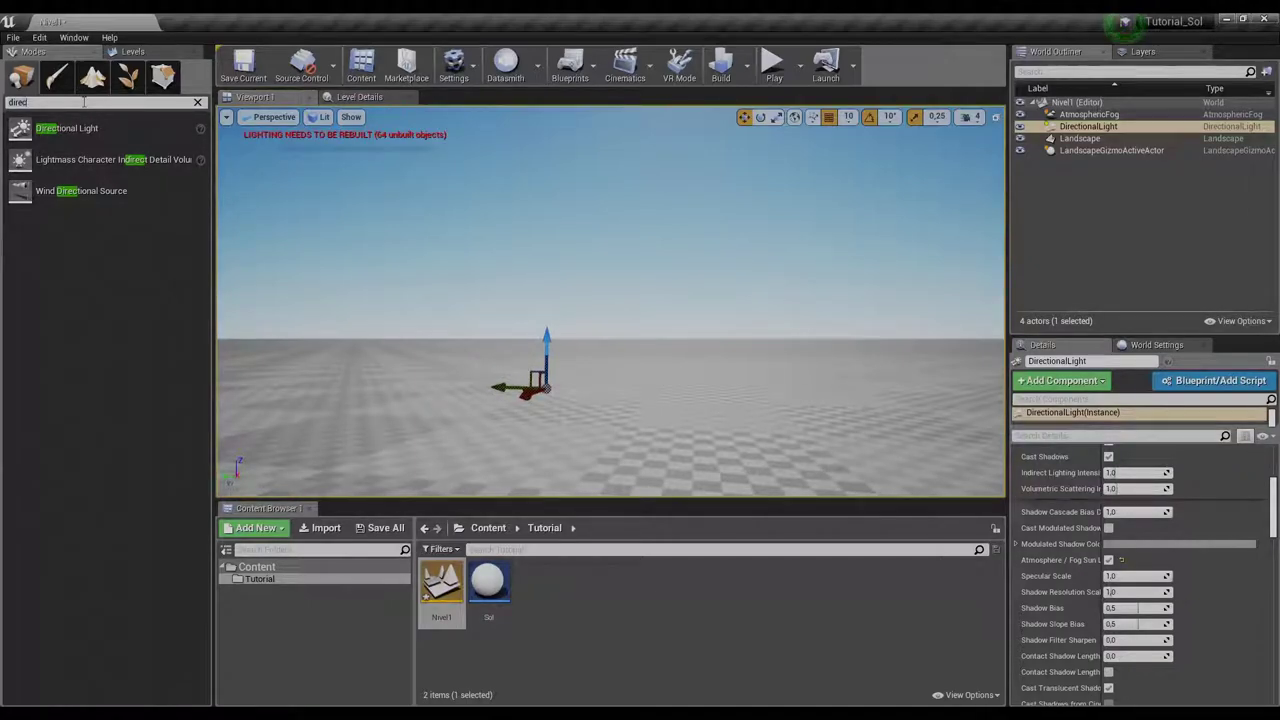
Place a BP_Sky_Sphere in the level from a 'sky' search
key("BackSpace")
key("BackSpace")
key("BackSpace")
type("sky")
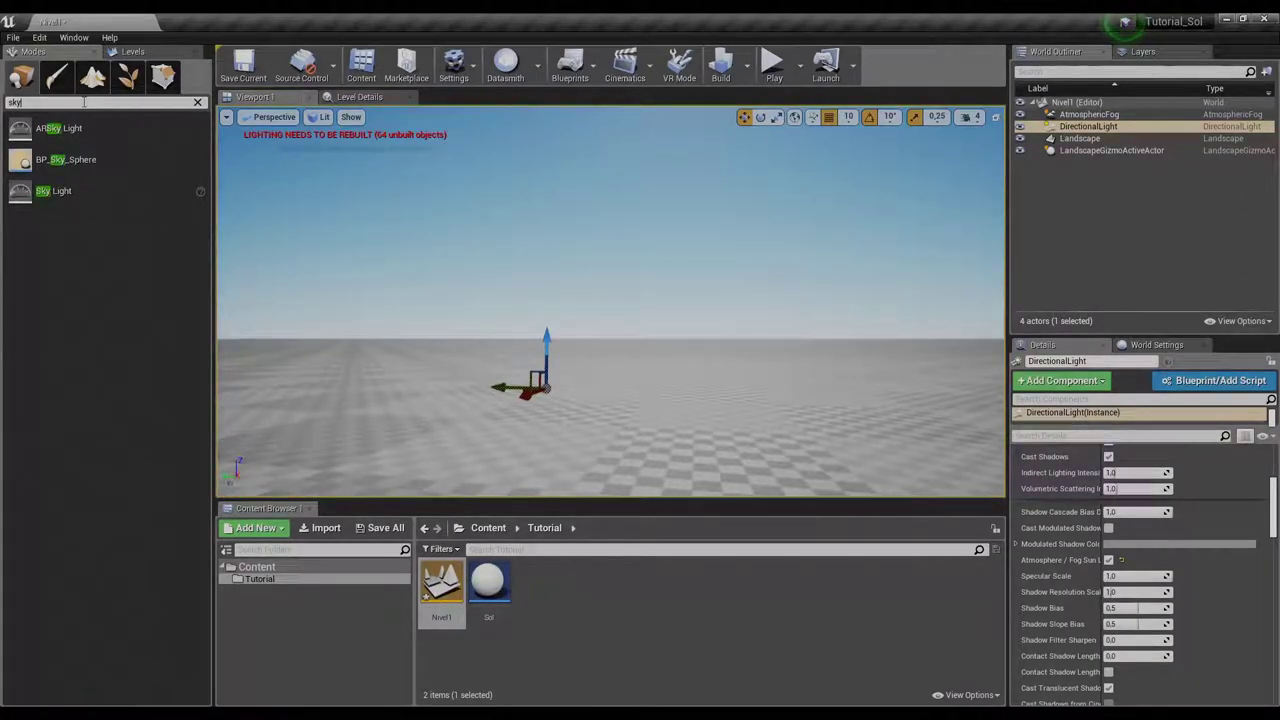
left_click_drag(66, 159, 558, 357)
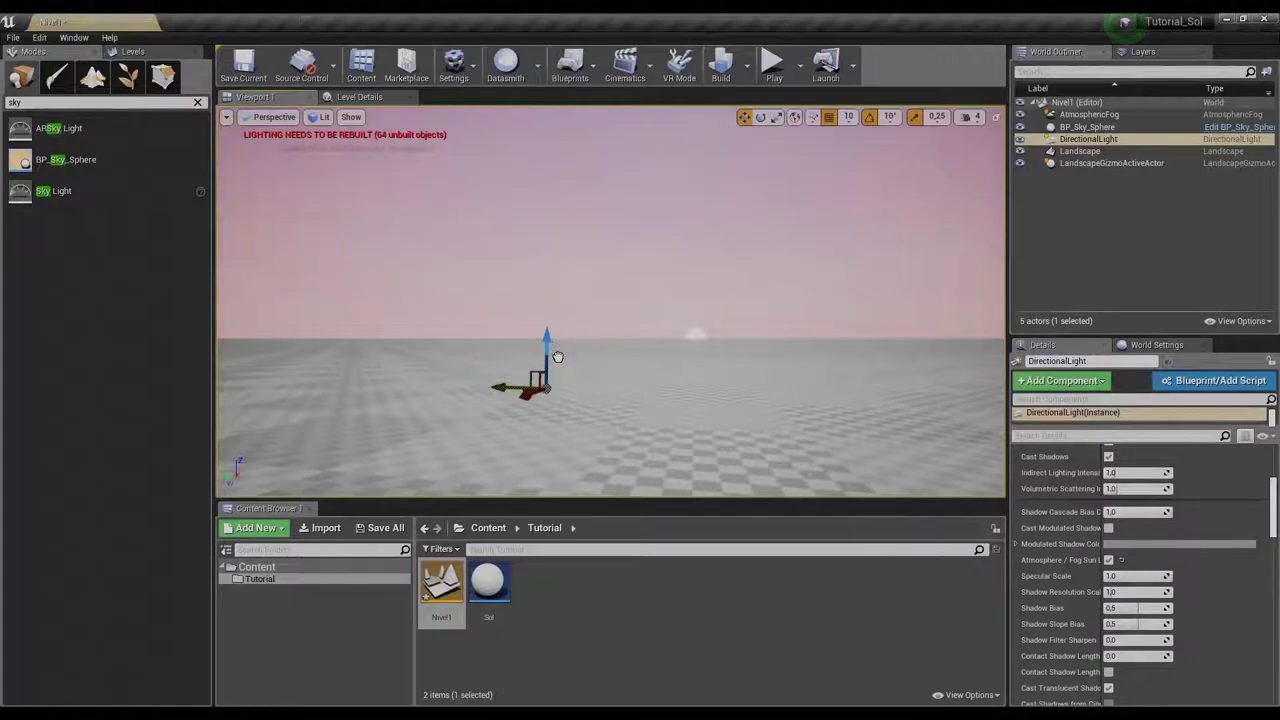
key("f")
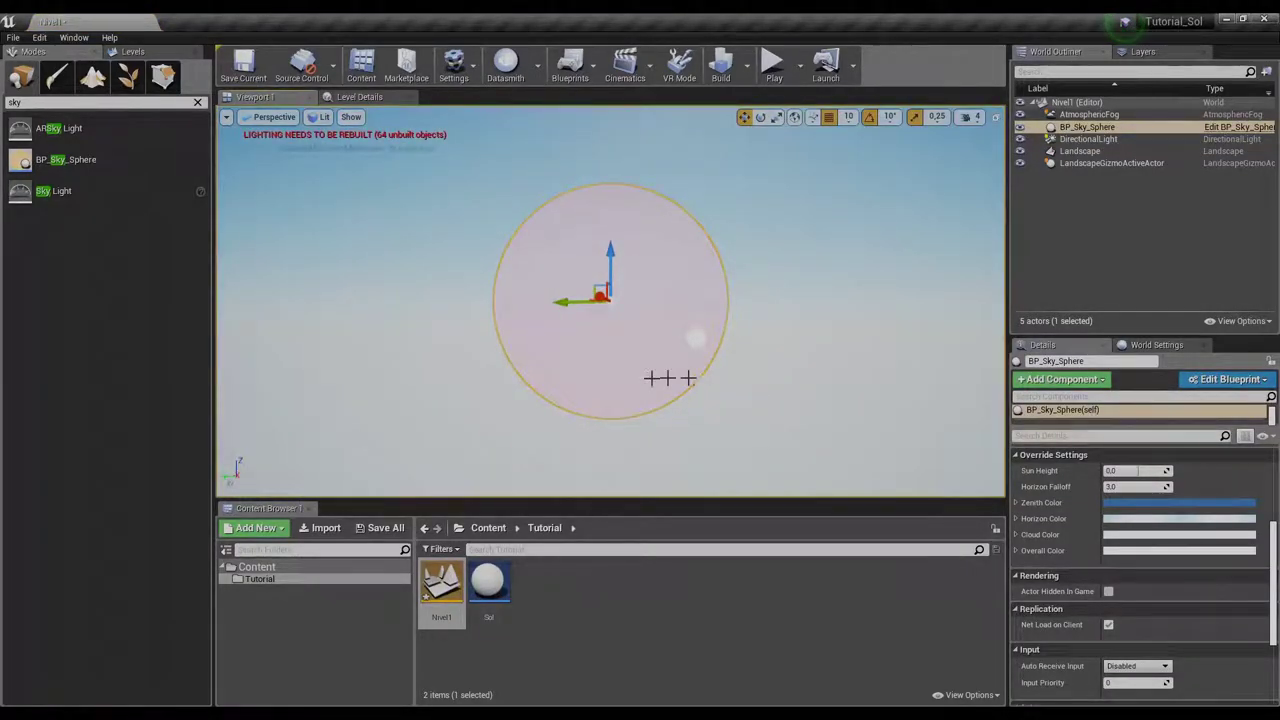
Set the Landscape's Location Z to 0
left_click(1090, 139)
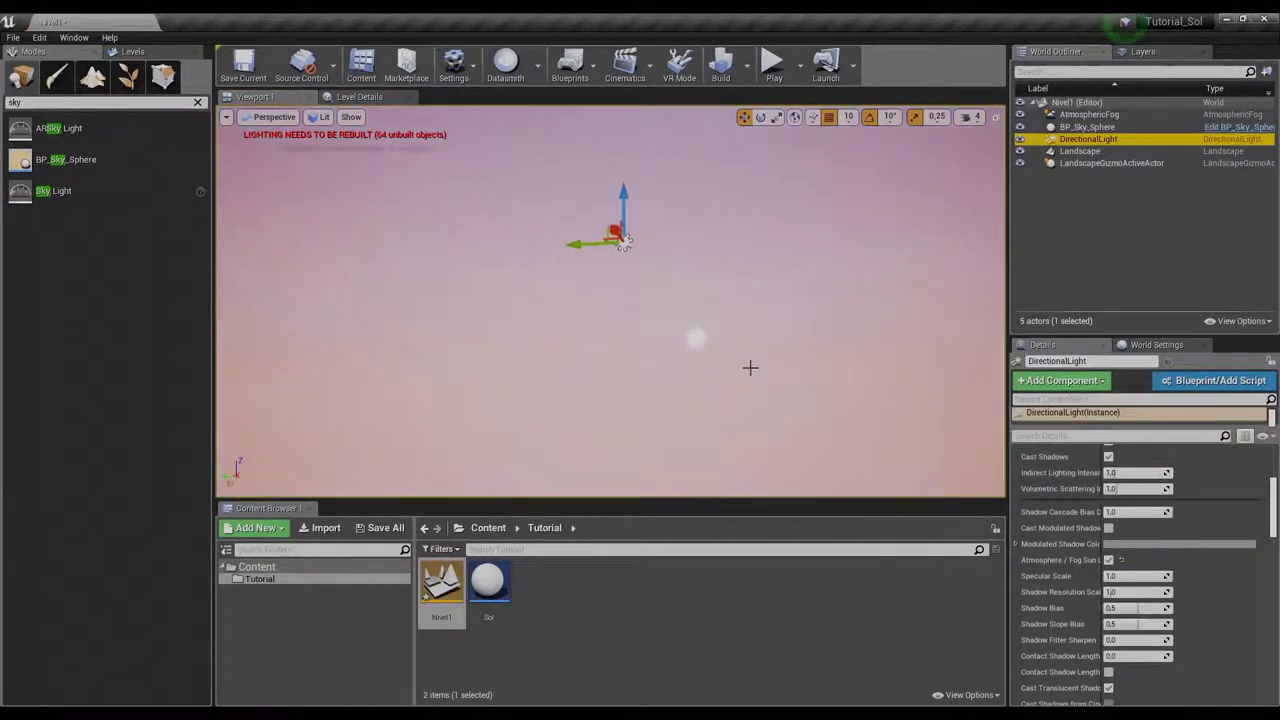
key("f")
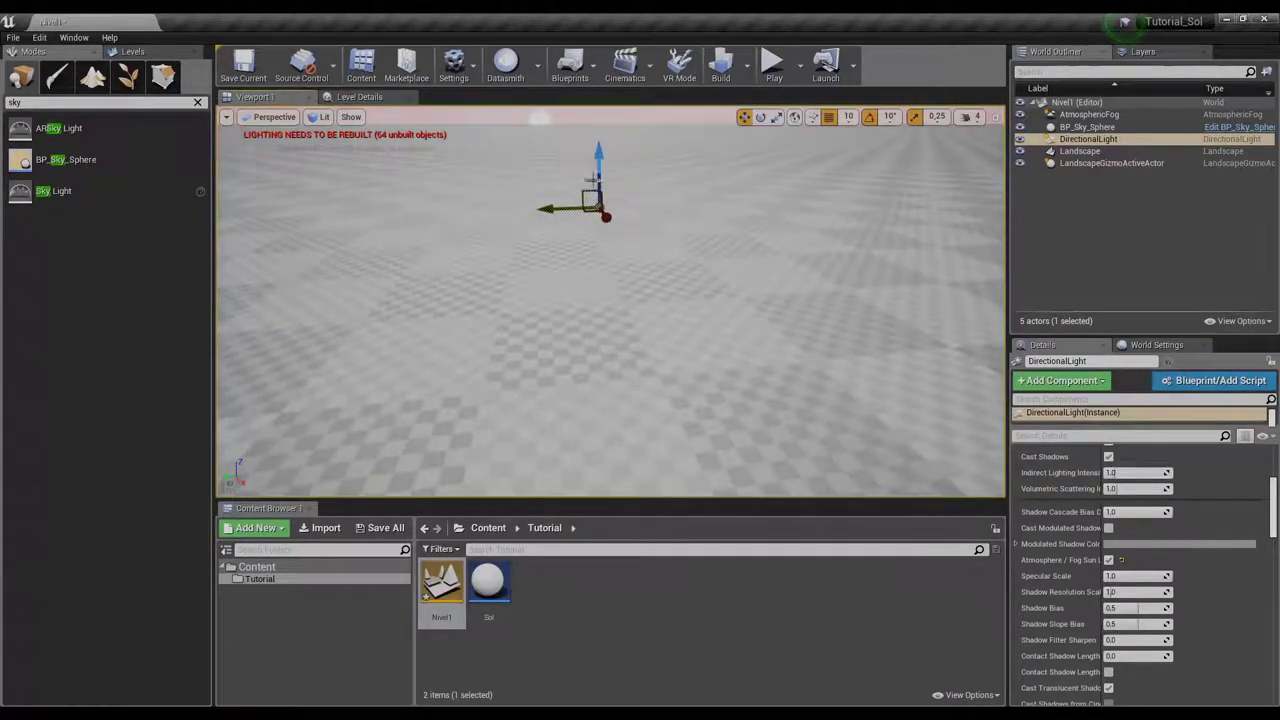
left_click(1079, 151)
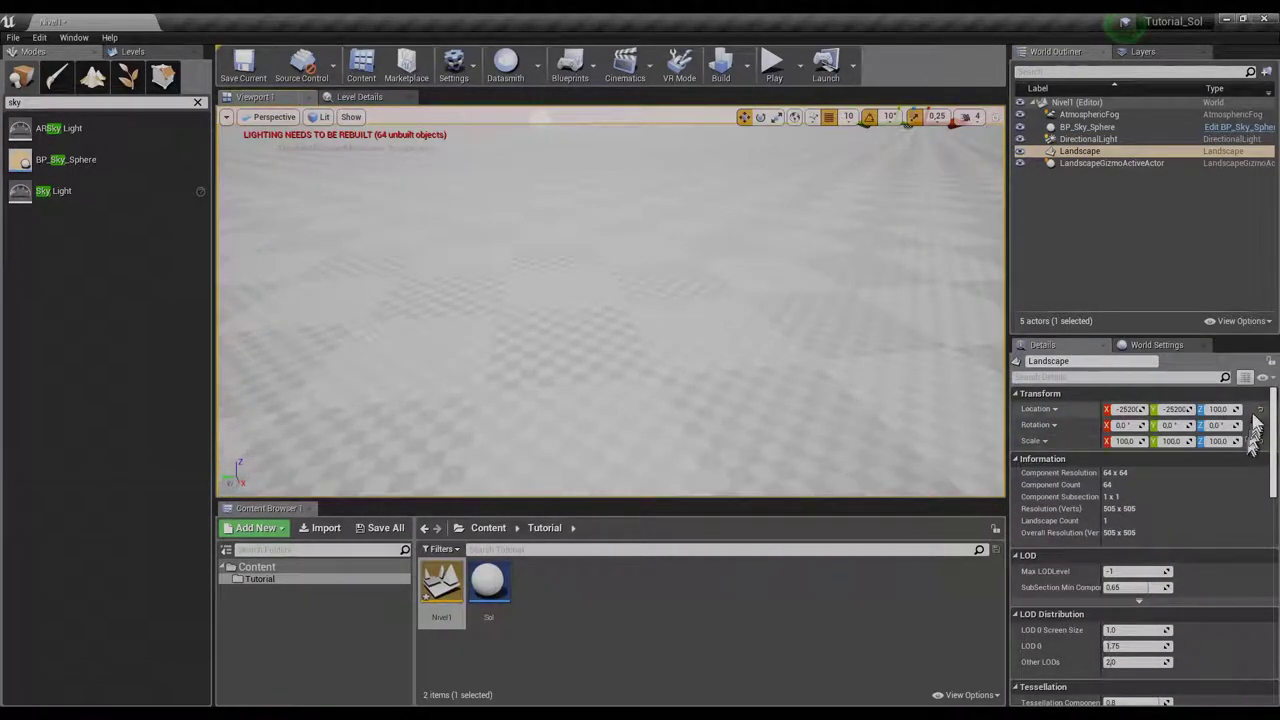
left_click(1222, 409)
type("0")
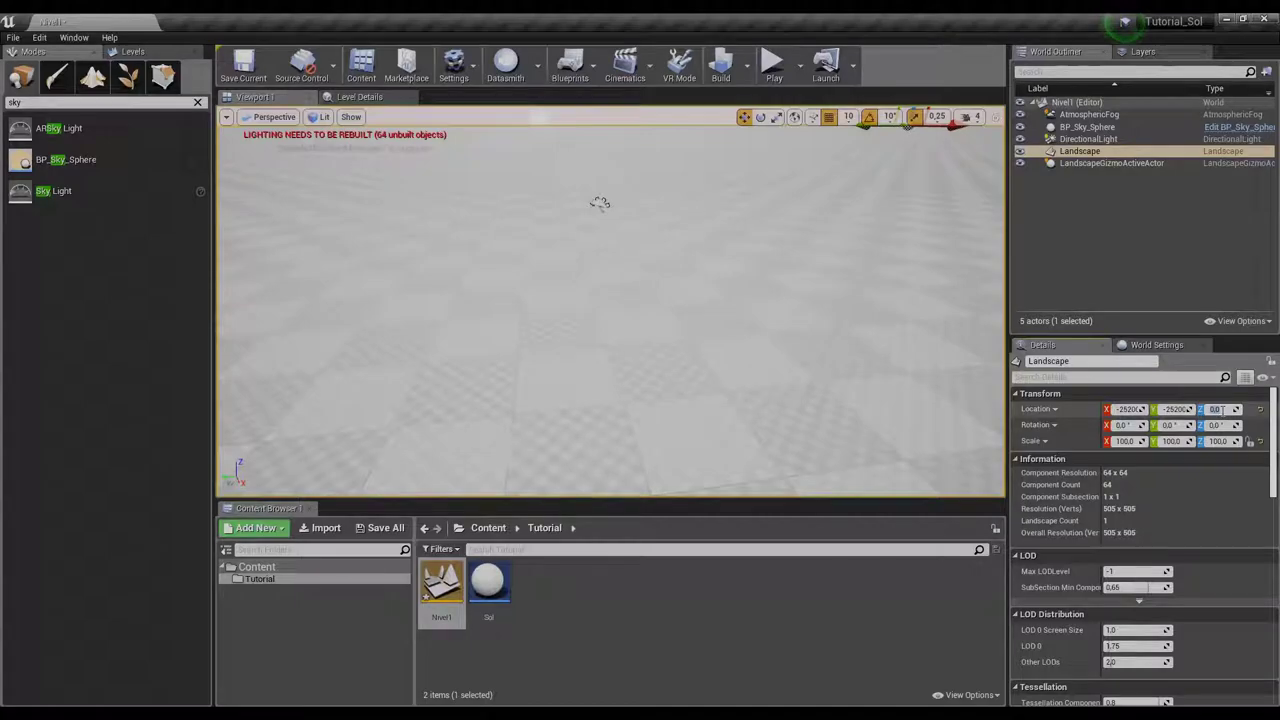
key("Return")
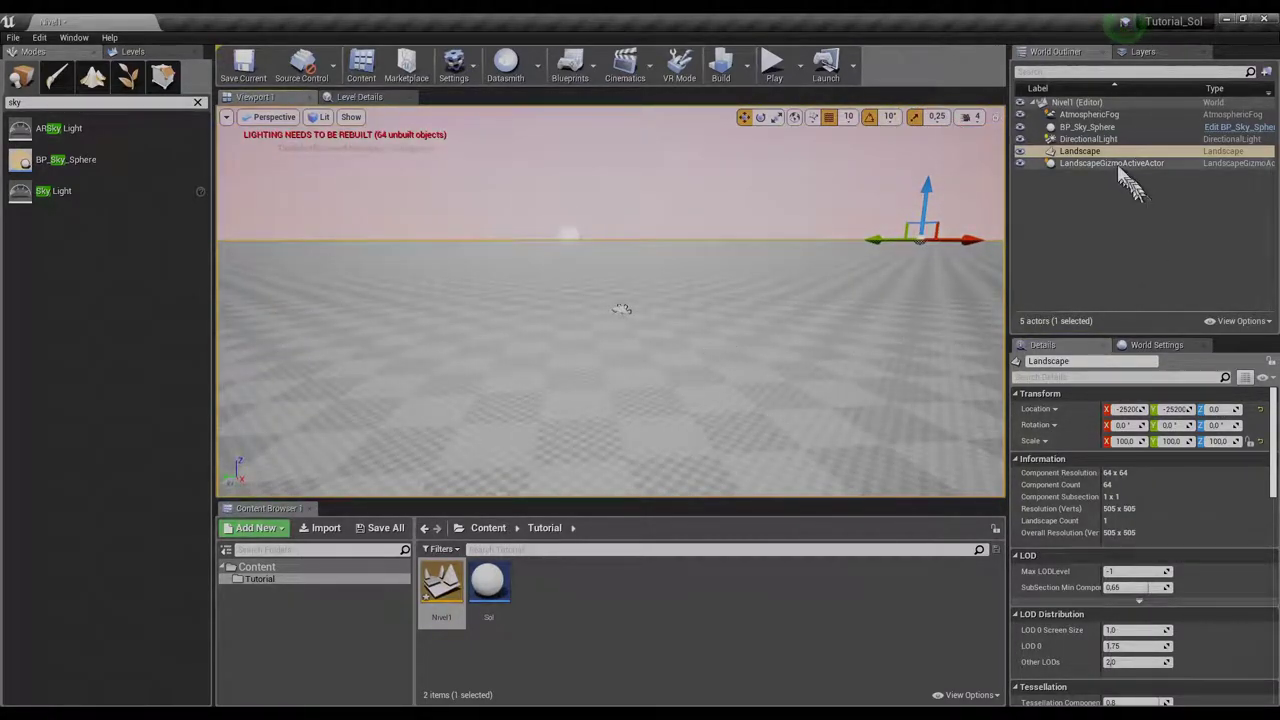
Set BP_Sky_Sphere's Directional Light Actor to DirectionalLight and look up at the sky
left_click(1090, 127)
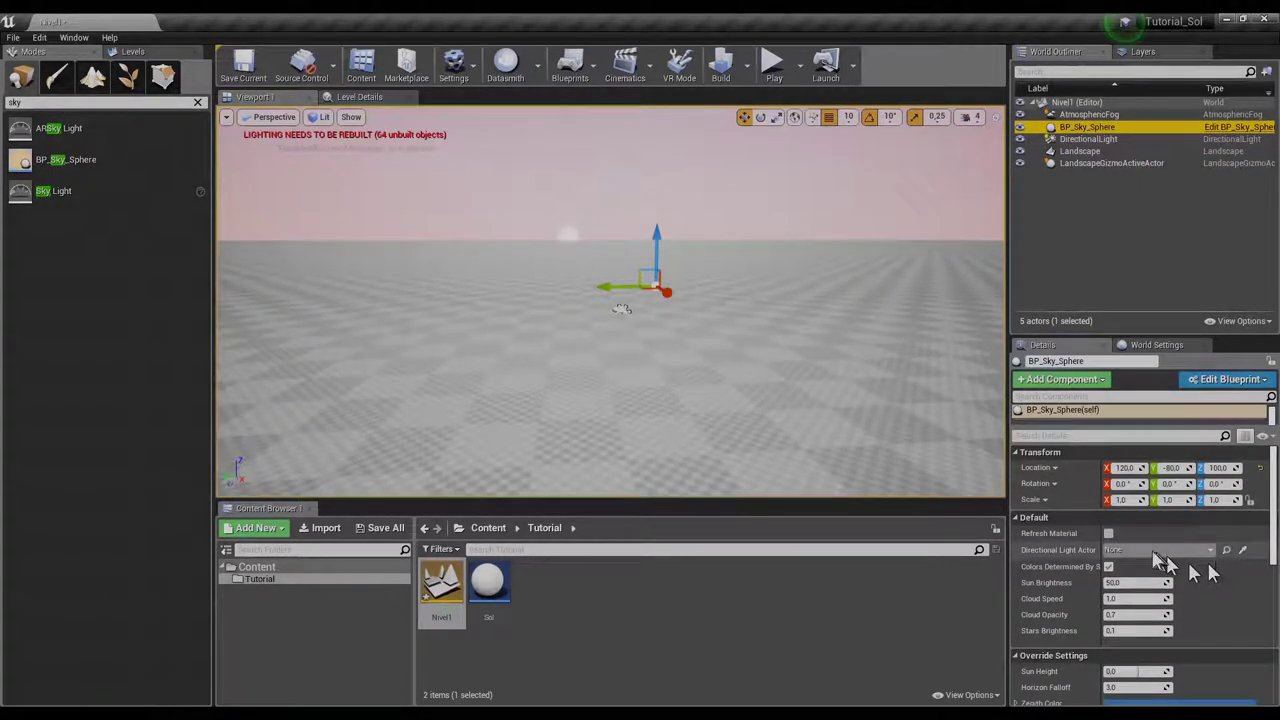
left_click(1185, 550)
left_click(1100, 395)
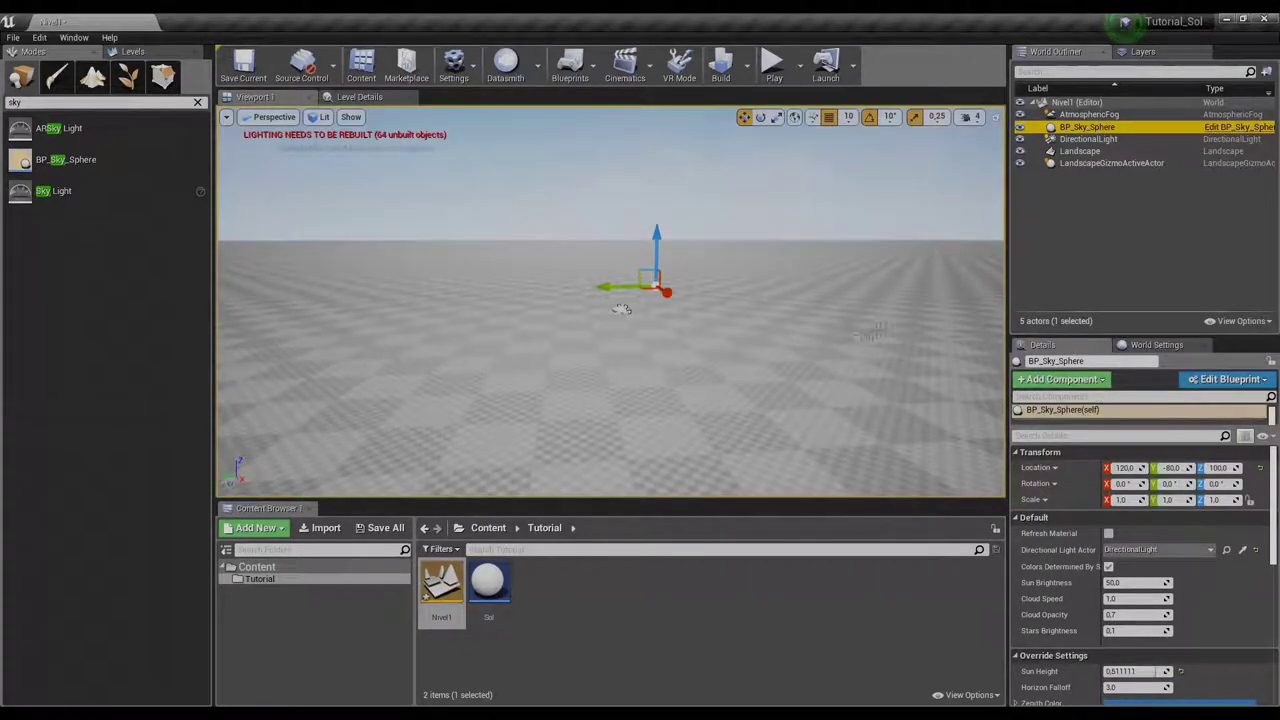
mouse_move(622, 309)
right_mouse_down()
mouse_move(622, 200)
mouse_move(622, 309)
right_mouse_up()
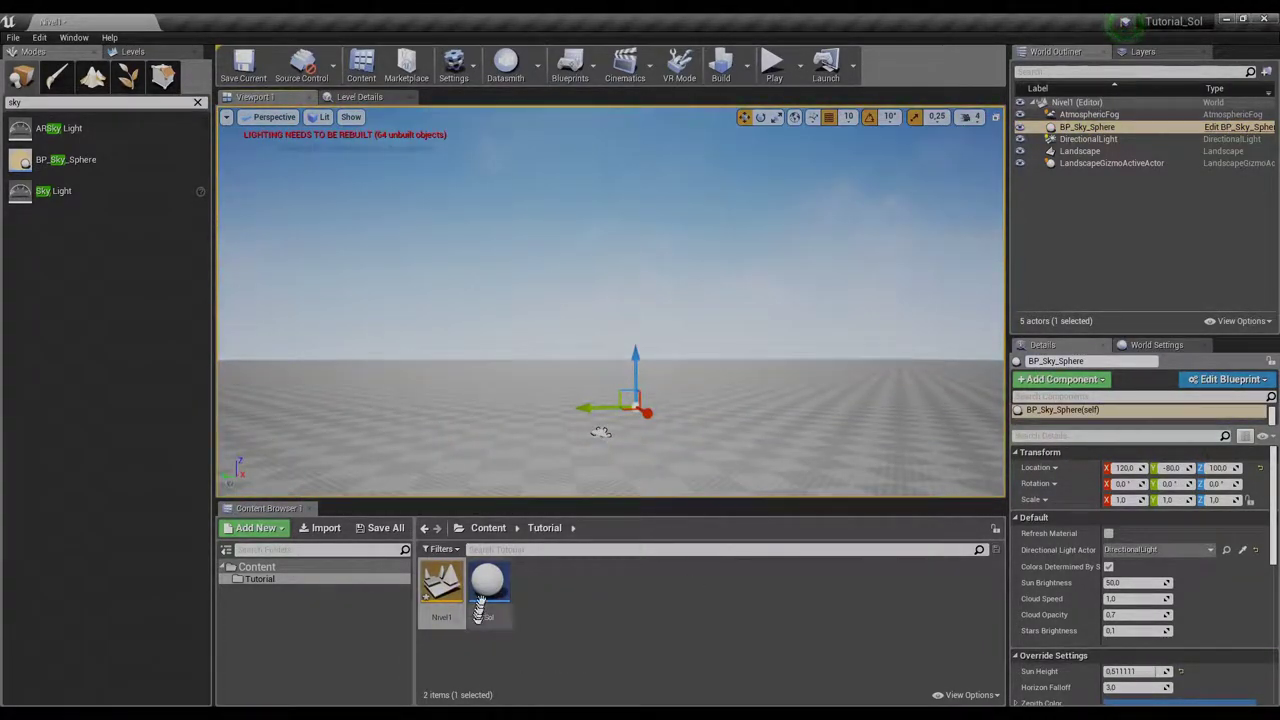
Place the Sol actor at location 0, 0, 0 and set its Hours to 10
left_click_drag(485, 592, 490, 415)
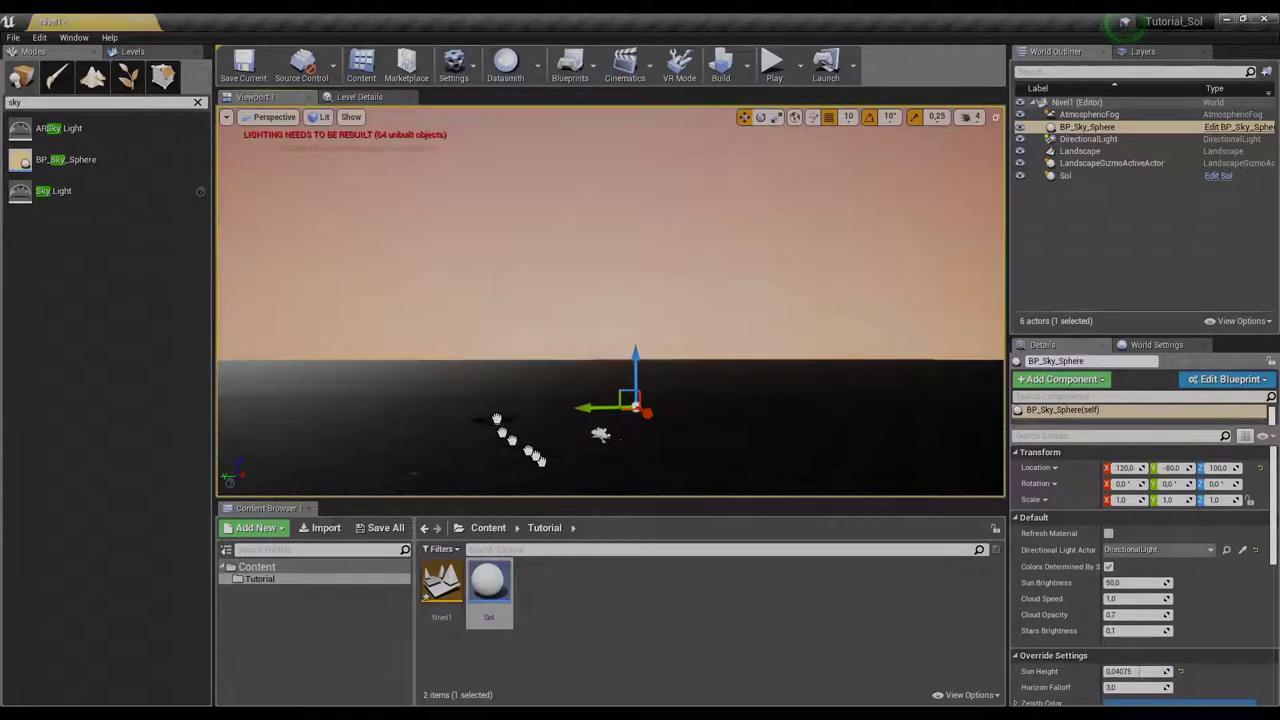
left_click(1258, 468)
mouse_move(723, 466)
right_mouse_down()
mouse_move(650, 420)
mouse_move(700, 470)
right_mouse_up()
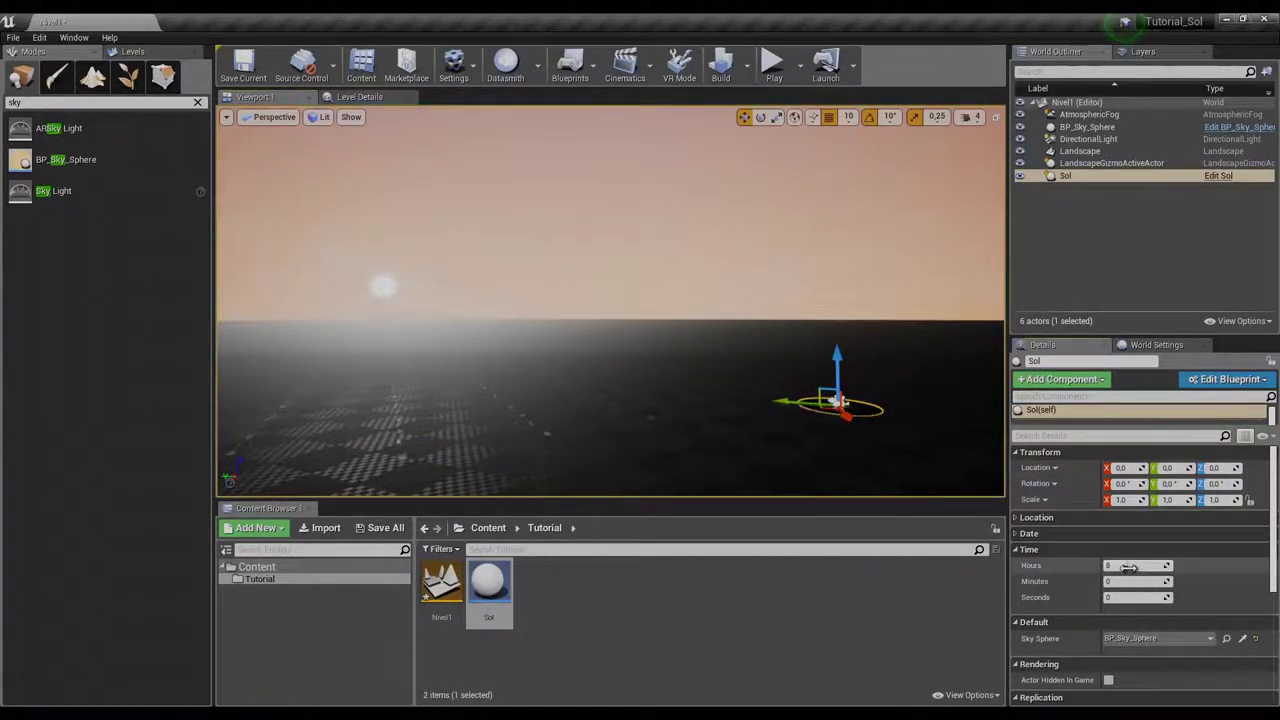
mouse_move(1128, 567)
left_mouse_down()
mouse_move(1165, 566)
mouse_move(1137, 566)
left_mouse_up()
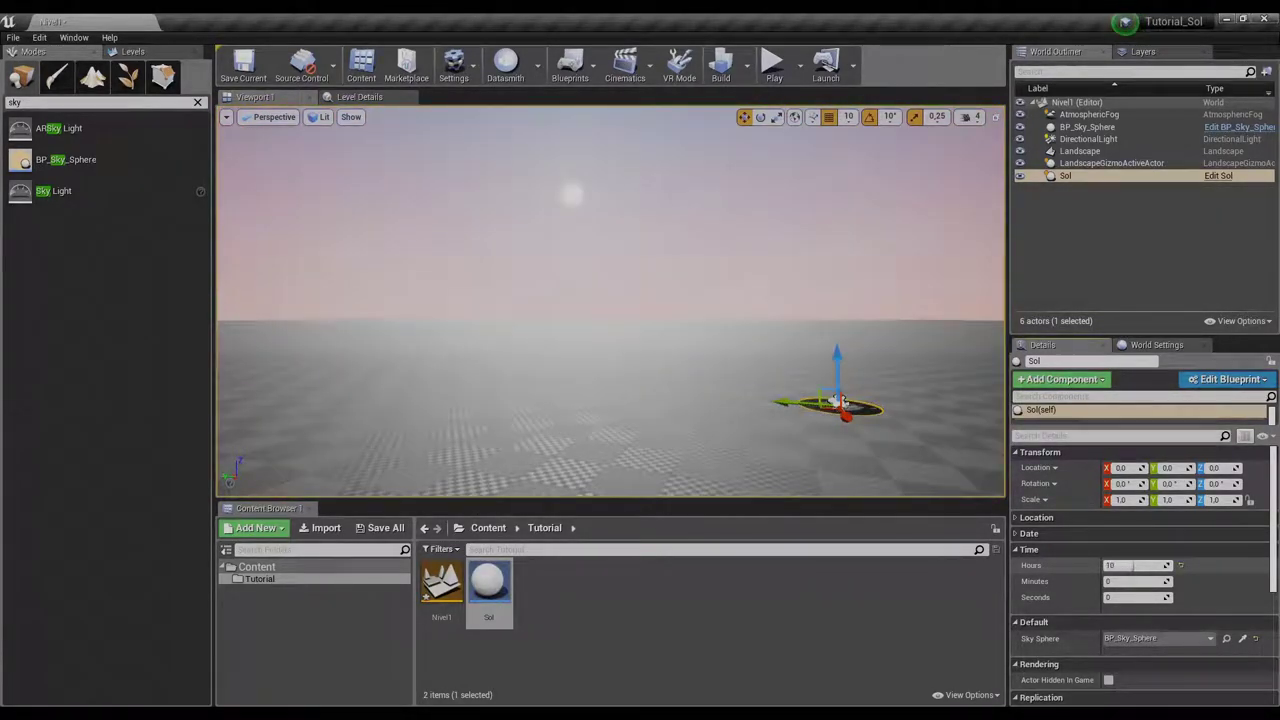
Open the Sol blueprint, expand its Location, Date and Default properties, and paste Latitude 19.2927065
double_click(491, 582)
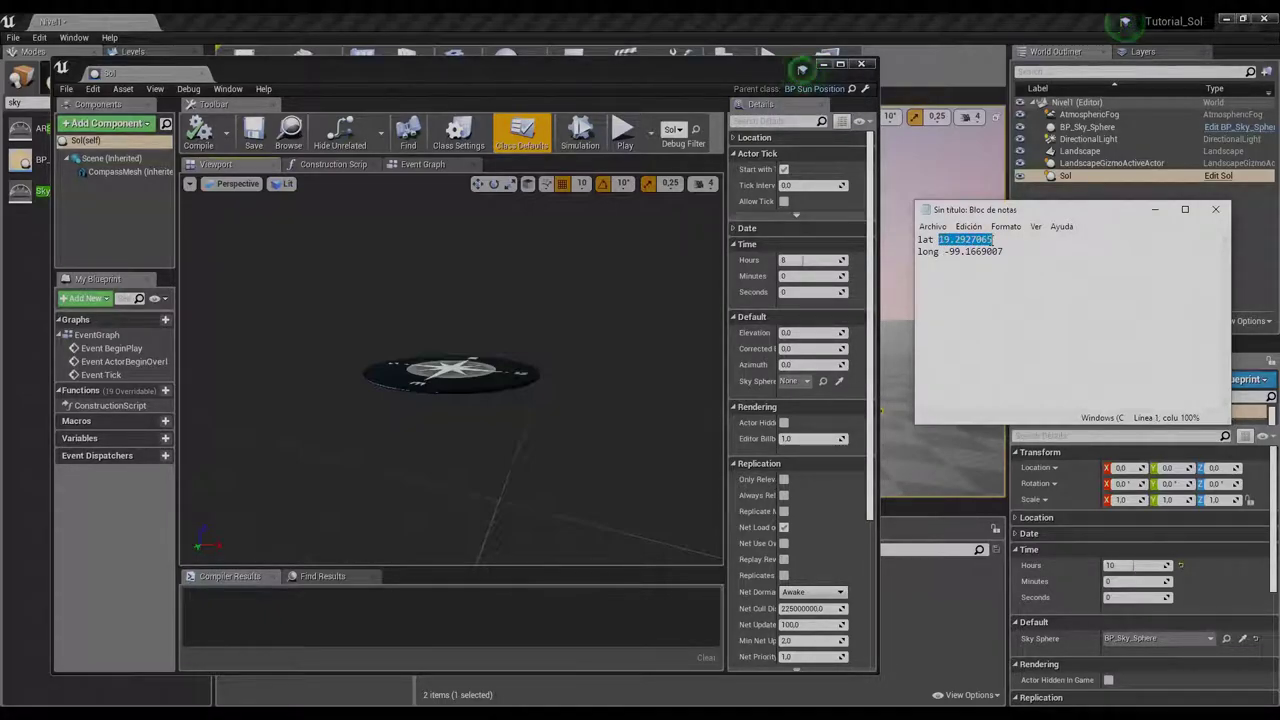
left_click(732, 317)
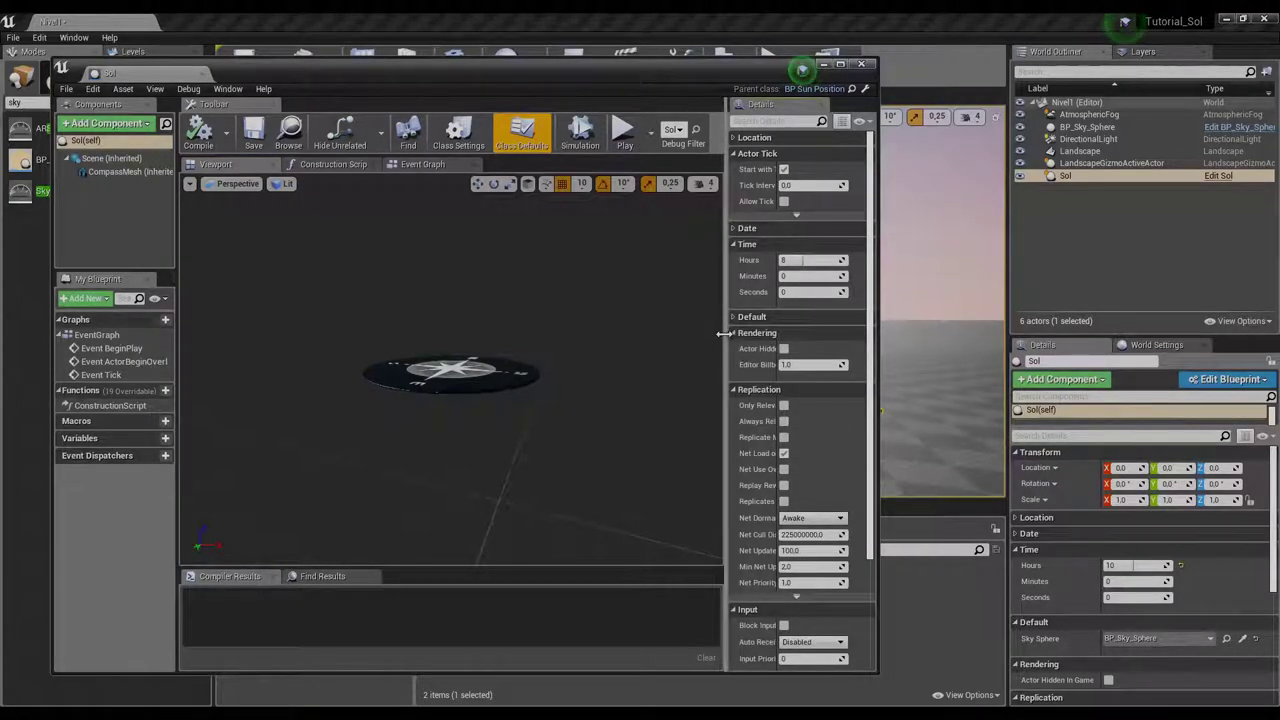
left_click_drag(716, 342, 640, 342)
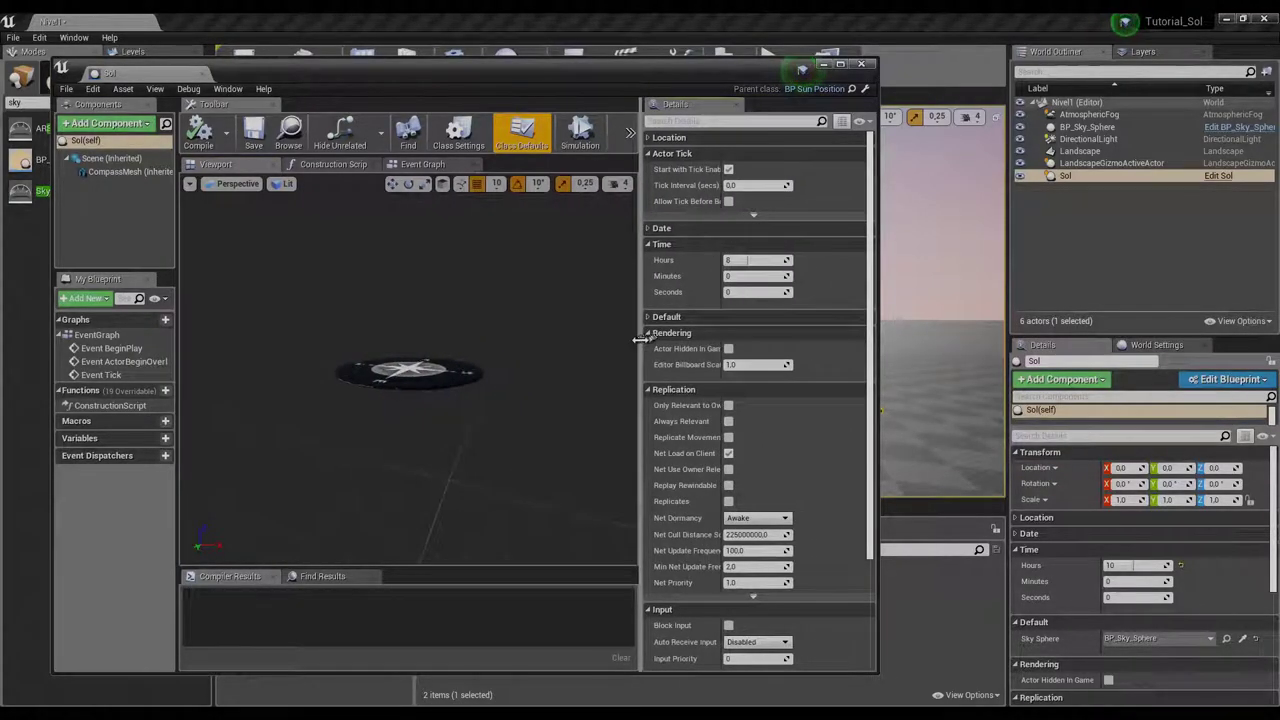
left_click(692, 230)
left_click(662, 391)
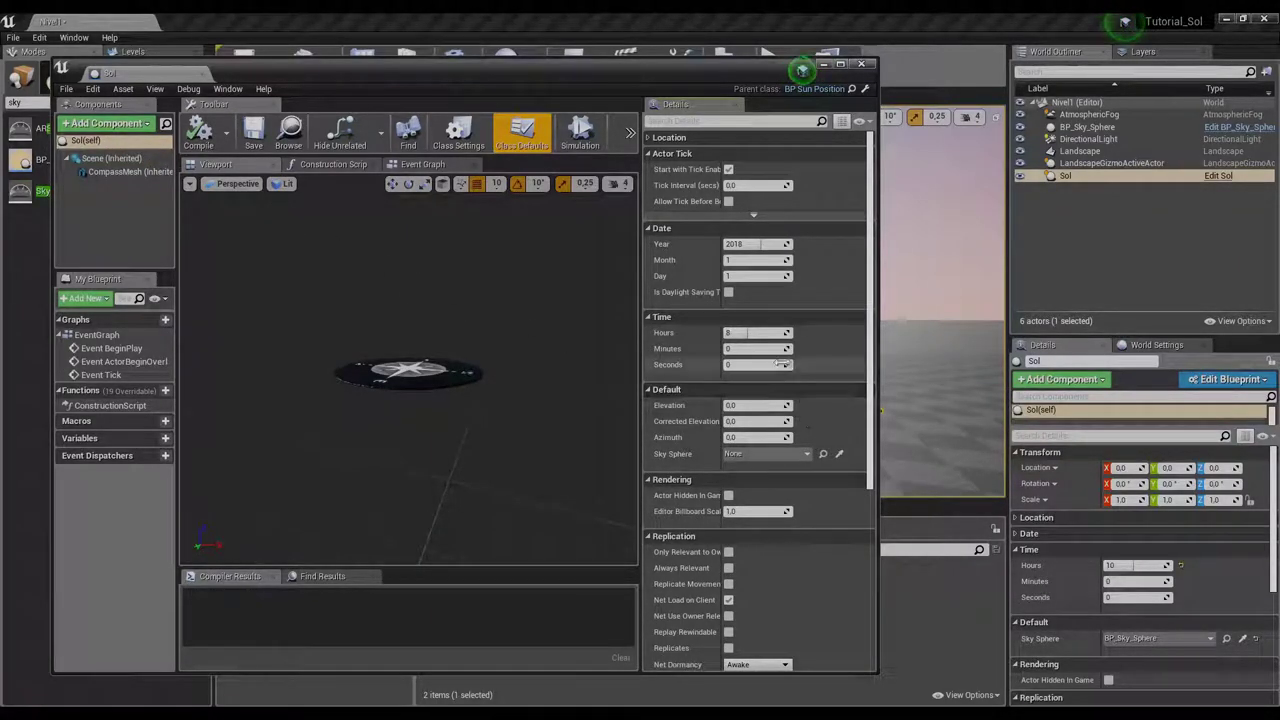
left_click(686, 139)
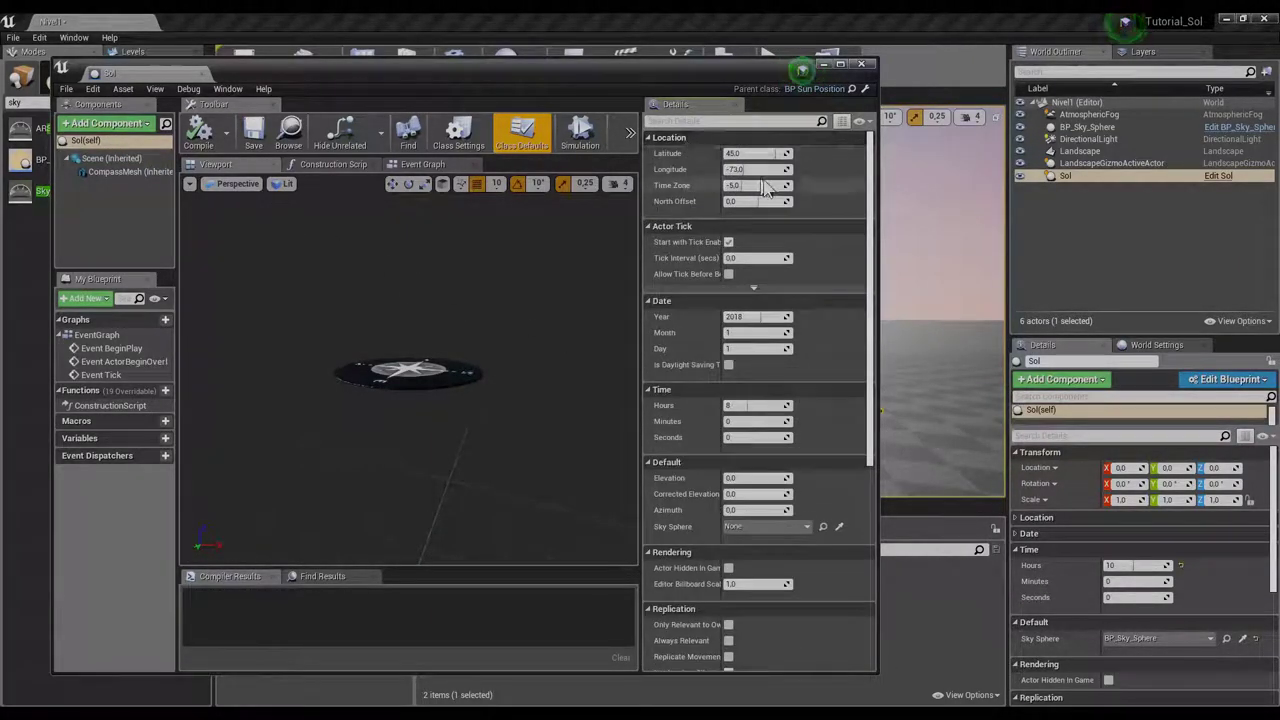
type("19.2927065")
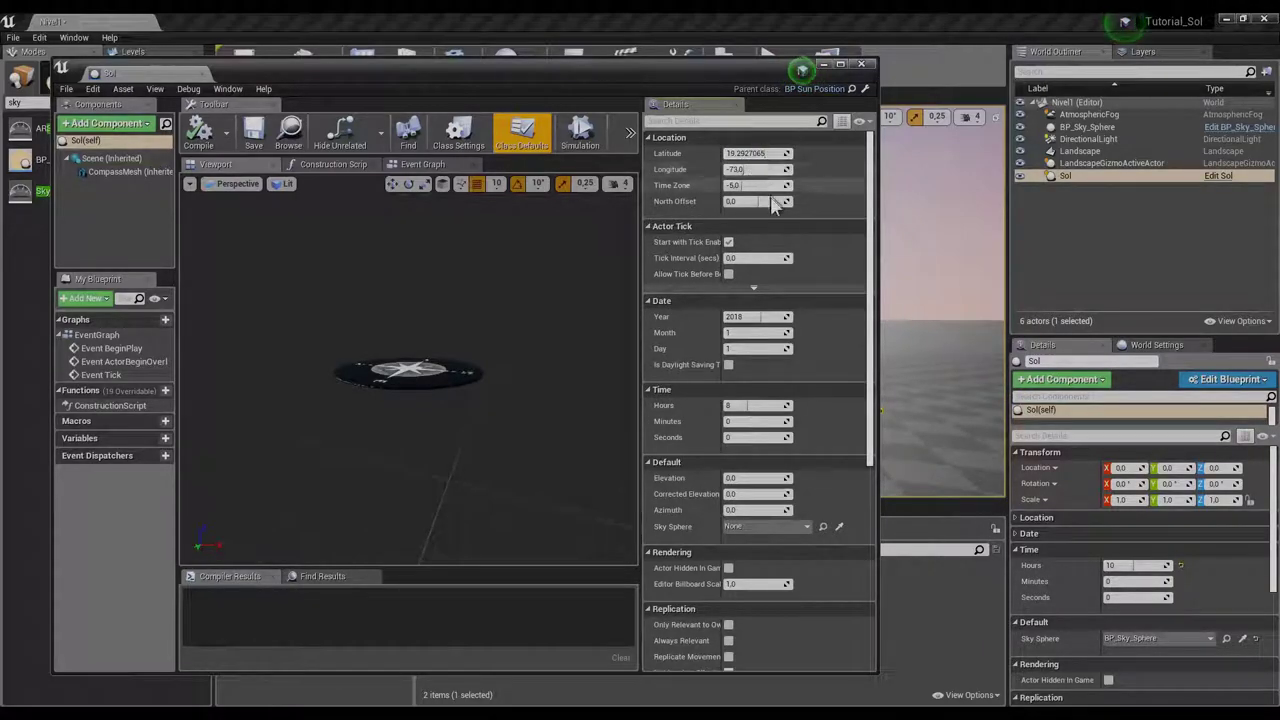
key("alt+Tab")
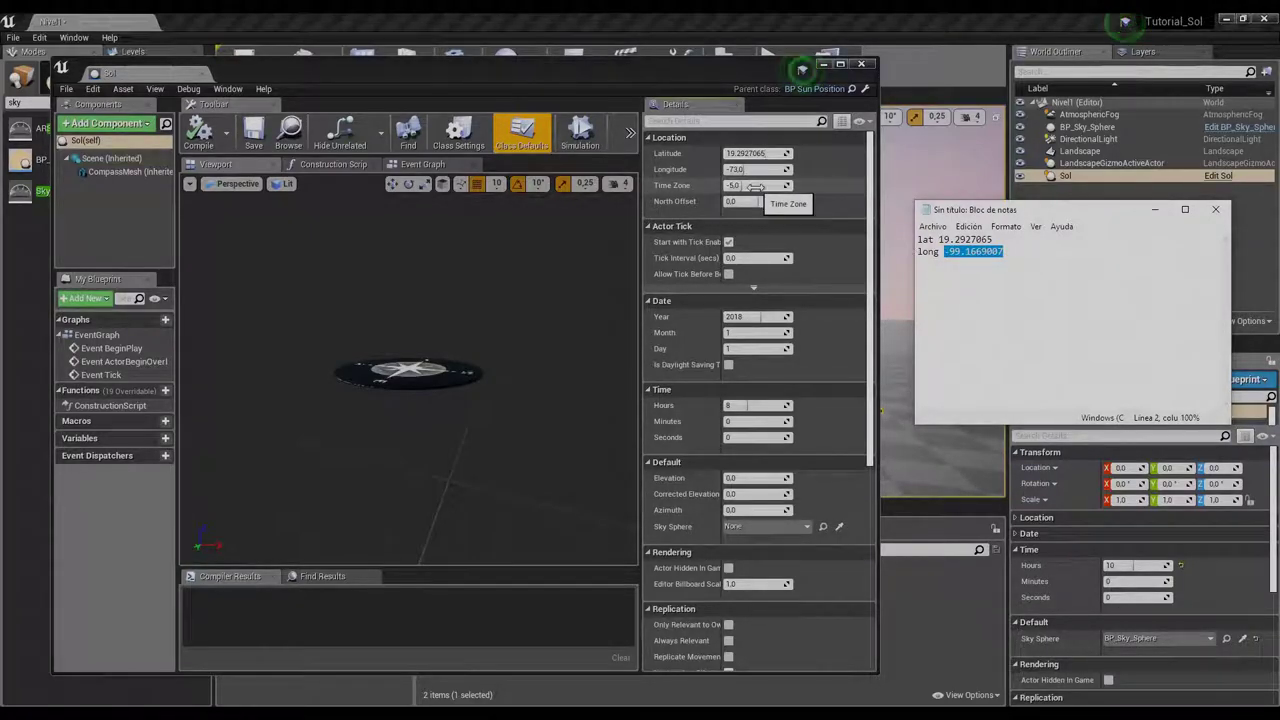
Enter Sol's longitude -99.166901, time zone -6 and date 2019-11-29
key("alt+Tab")
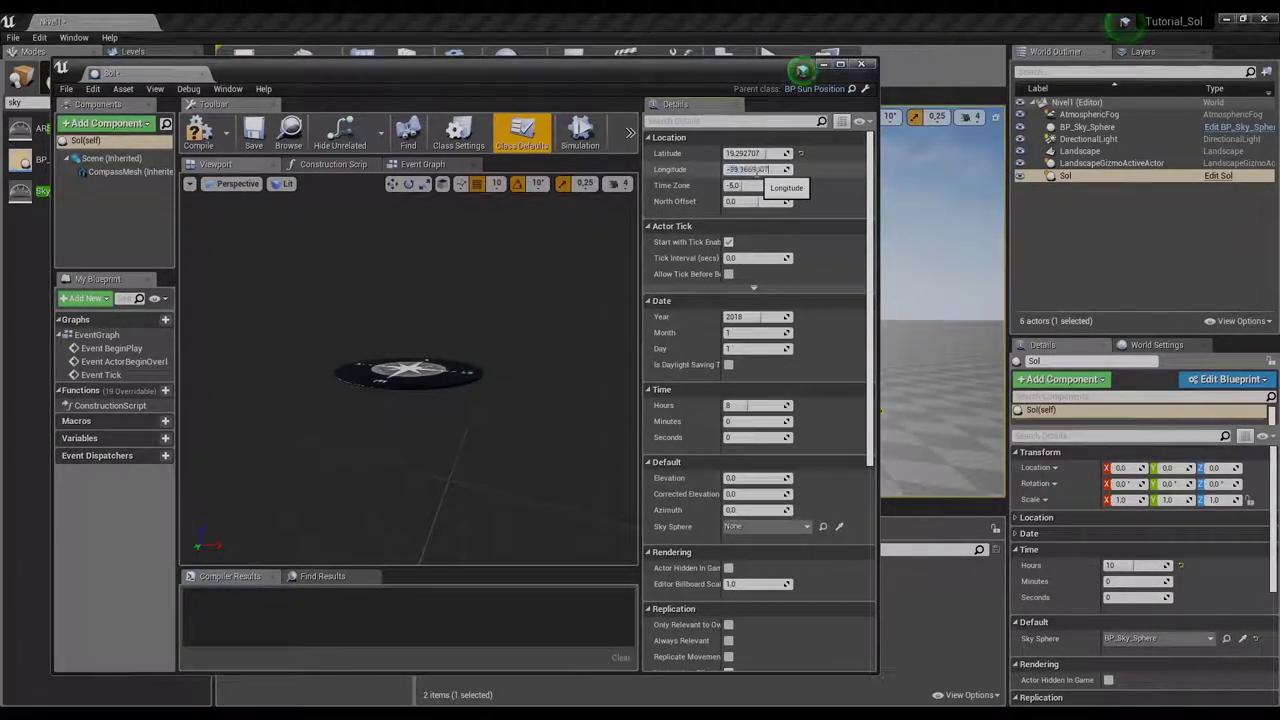
left_click(757, 186)
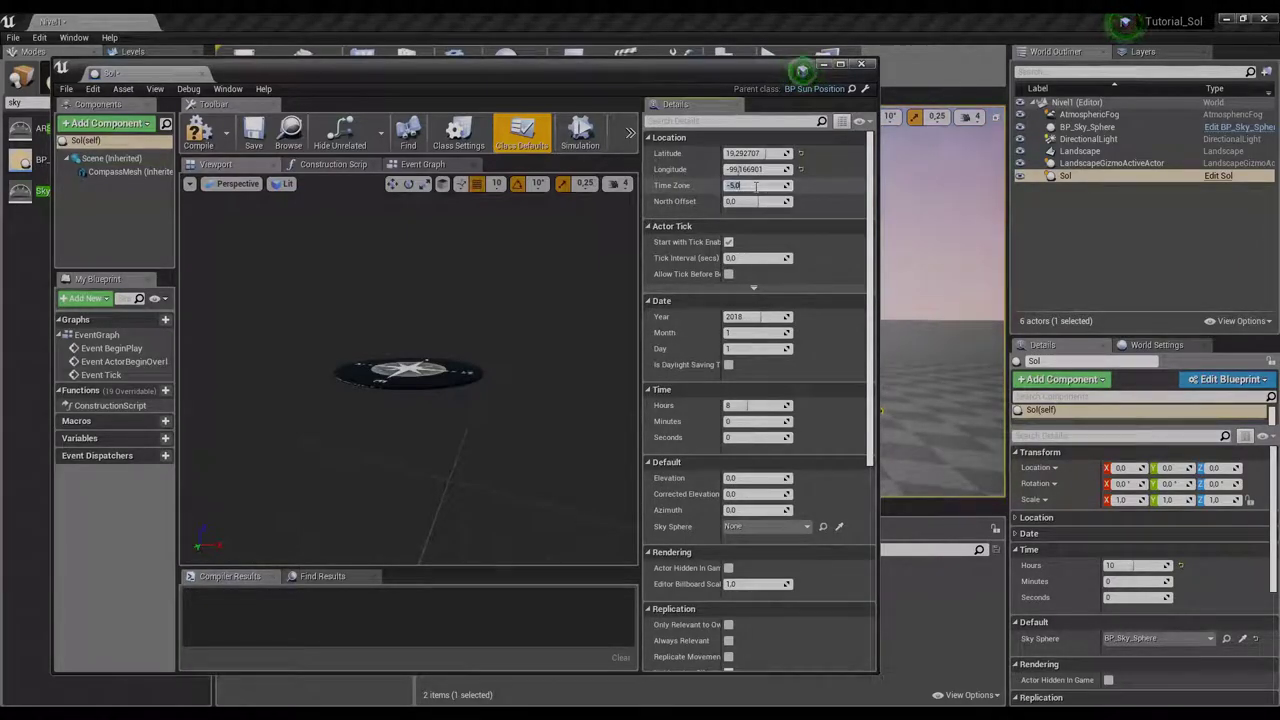
type("-6")
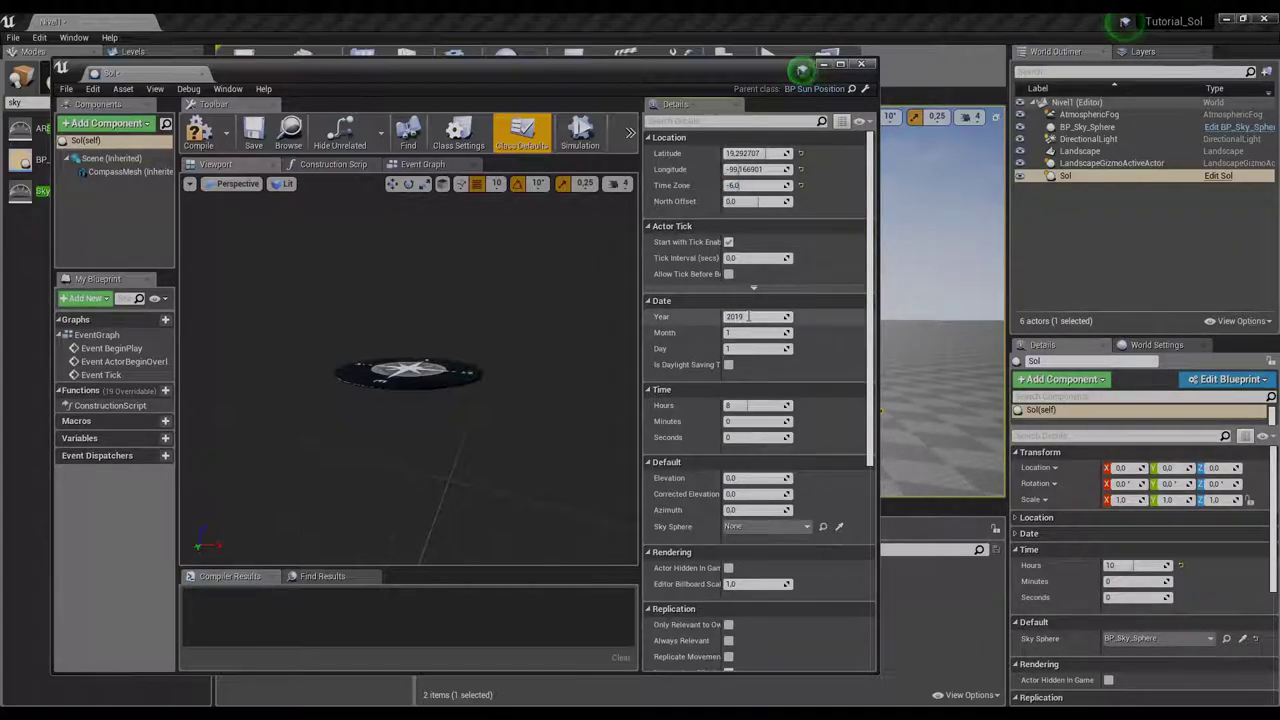
key("Return")
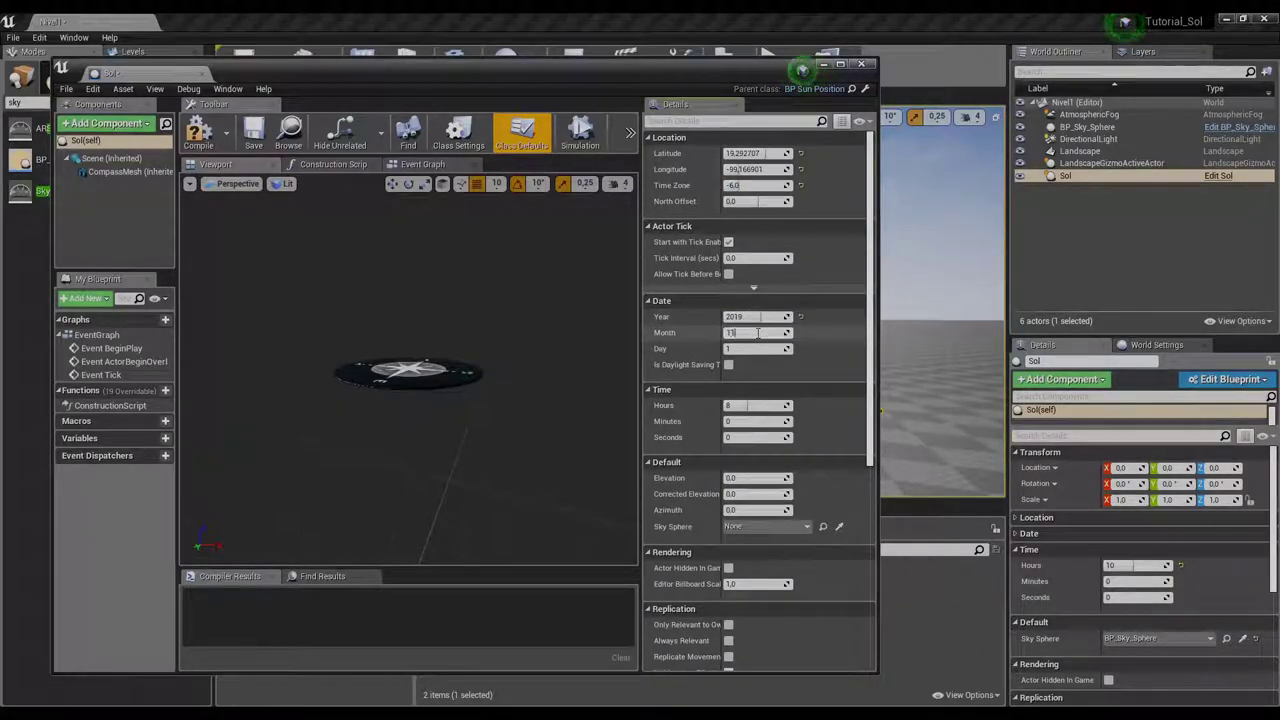
key("Tab")
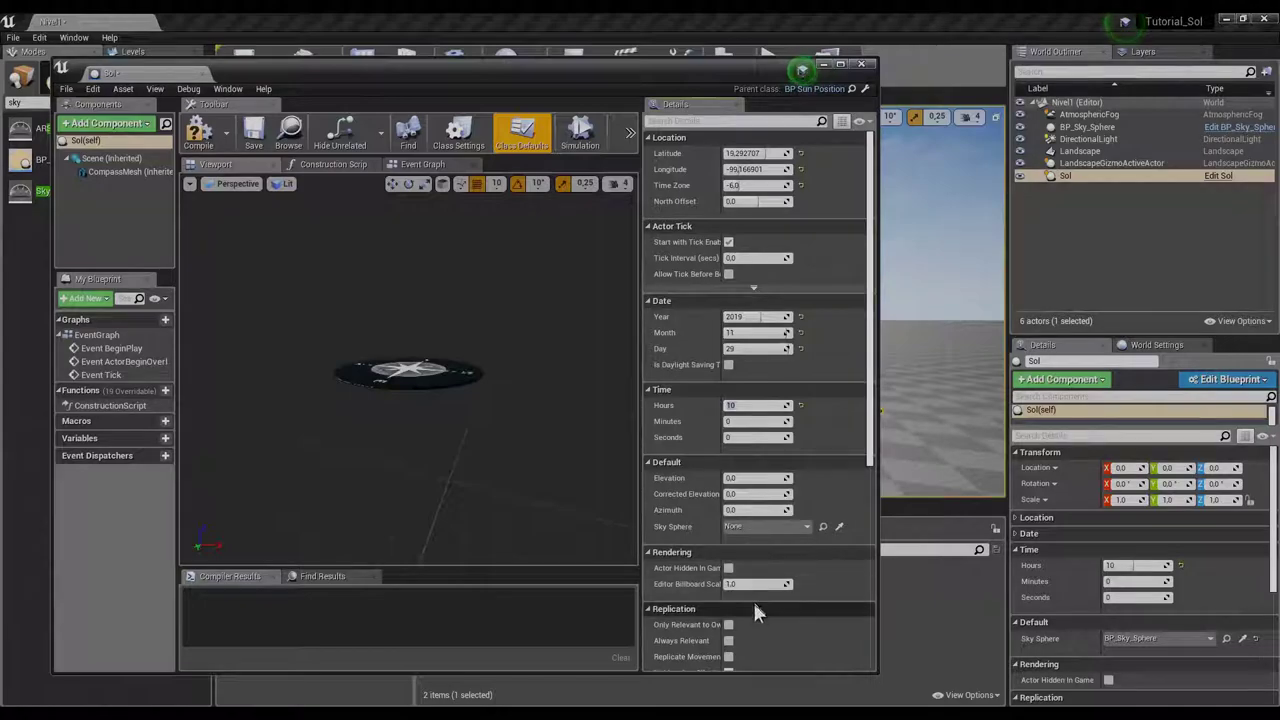
Compile and close the Sol blueprint, then drag Sol's hour back to 8
left_click(197, 145)
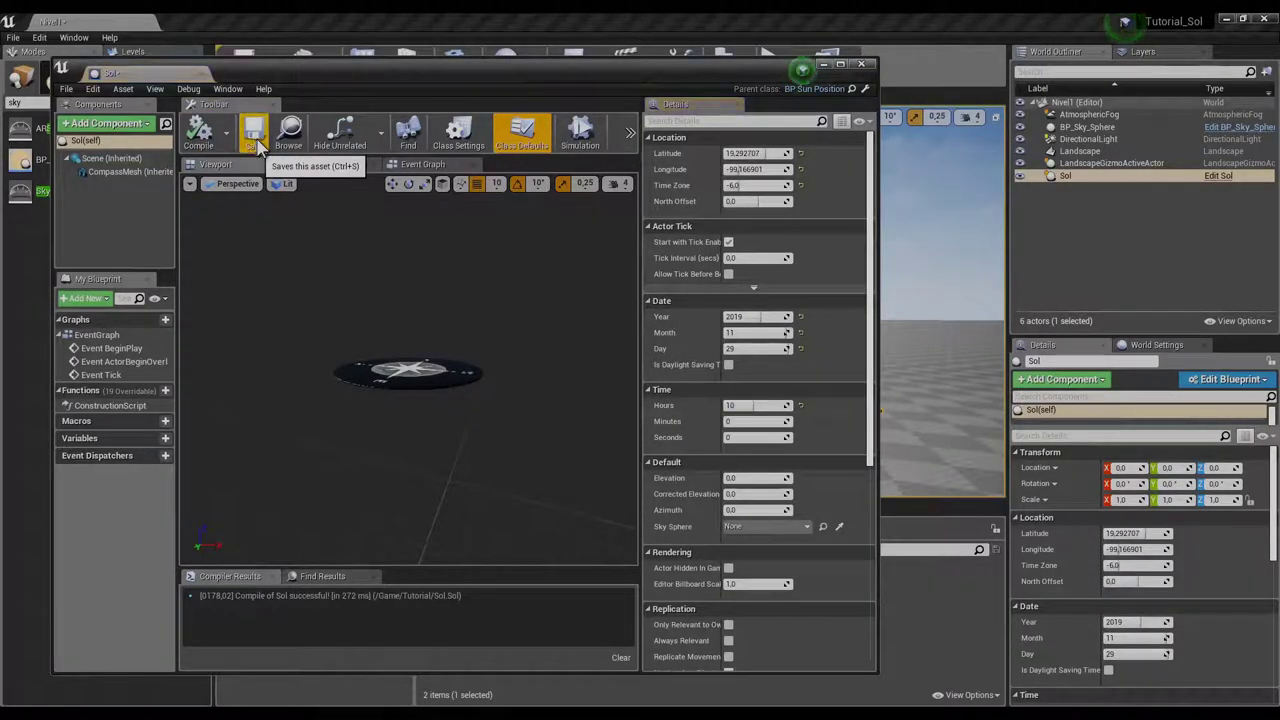
left_click(861, 64)
mouse_move(1133, 565)
left_mouse_down()
mouse_move(1160, 594)
mouse_move(1190, 581)
mouse_move(1118, 584)
left_mouse_up()
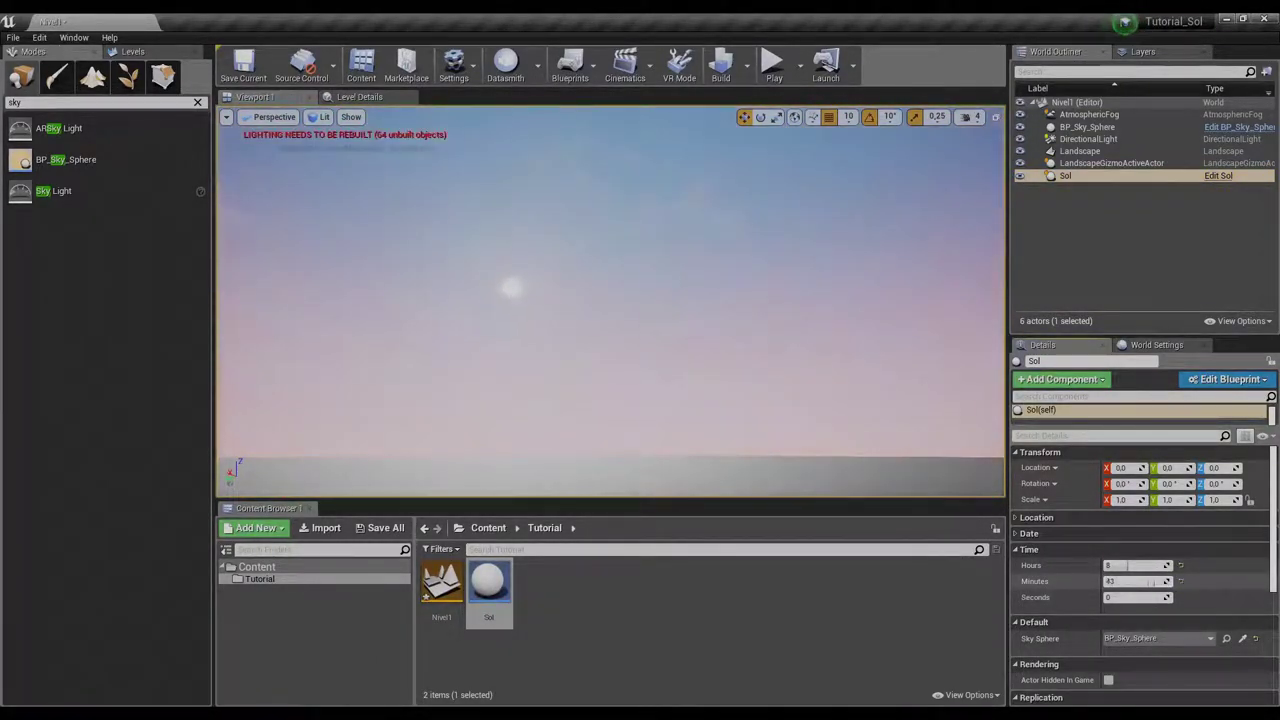
Try minutes 30 and hours 7, then reset and undo until Sol's time reads 7:00
type("30")
key("Return")
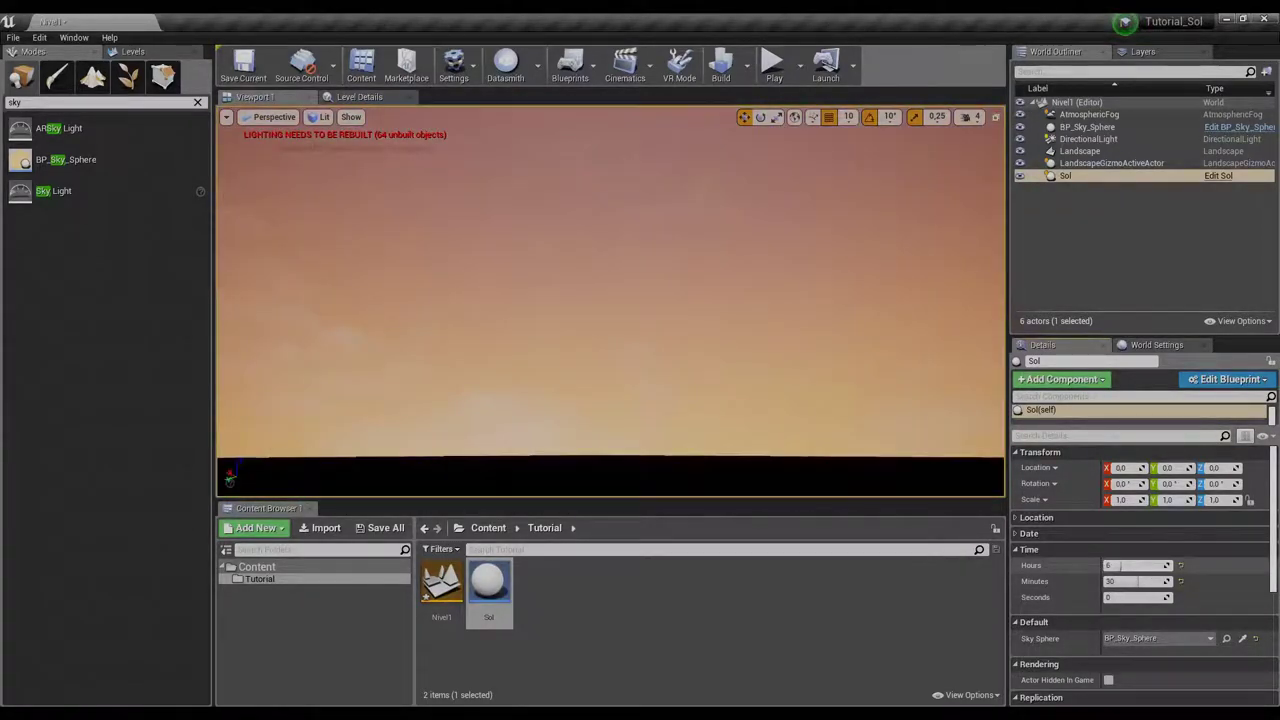
type("7")
key("Return")
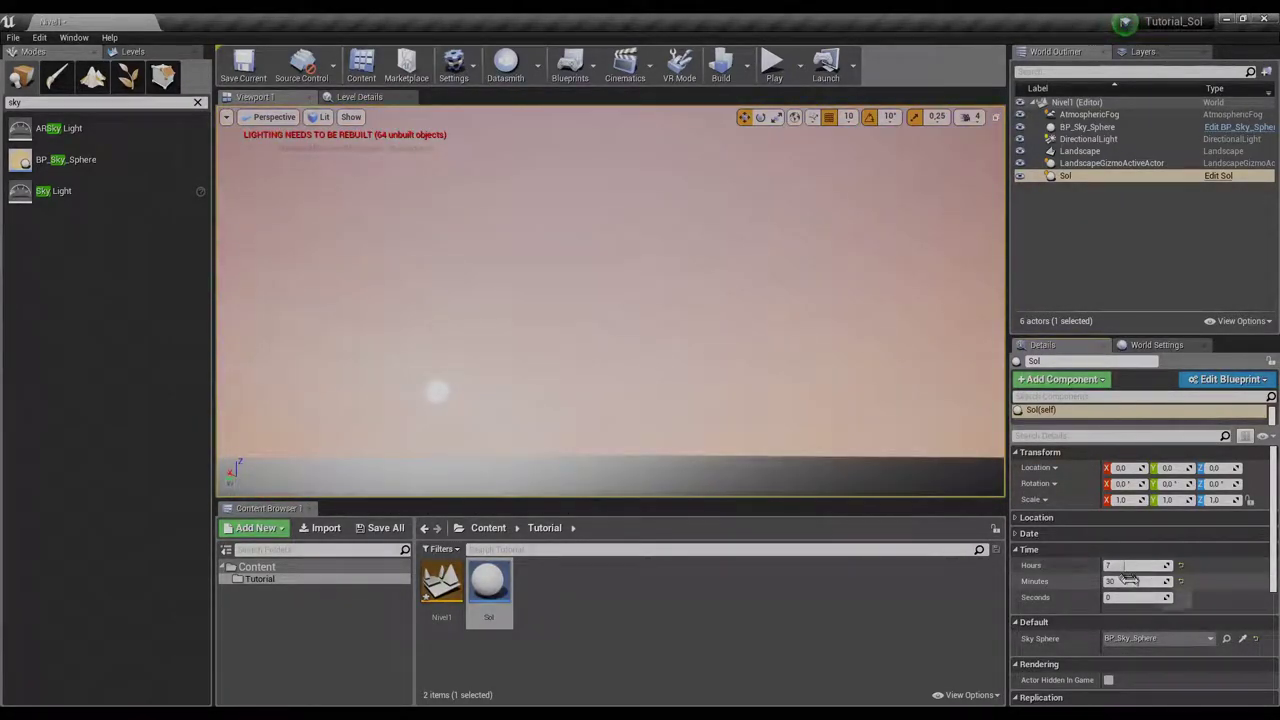
left_click_drag(1130, 581, 1110, 581)
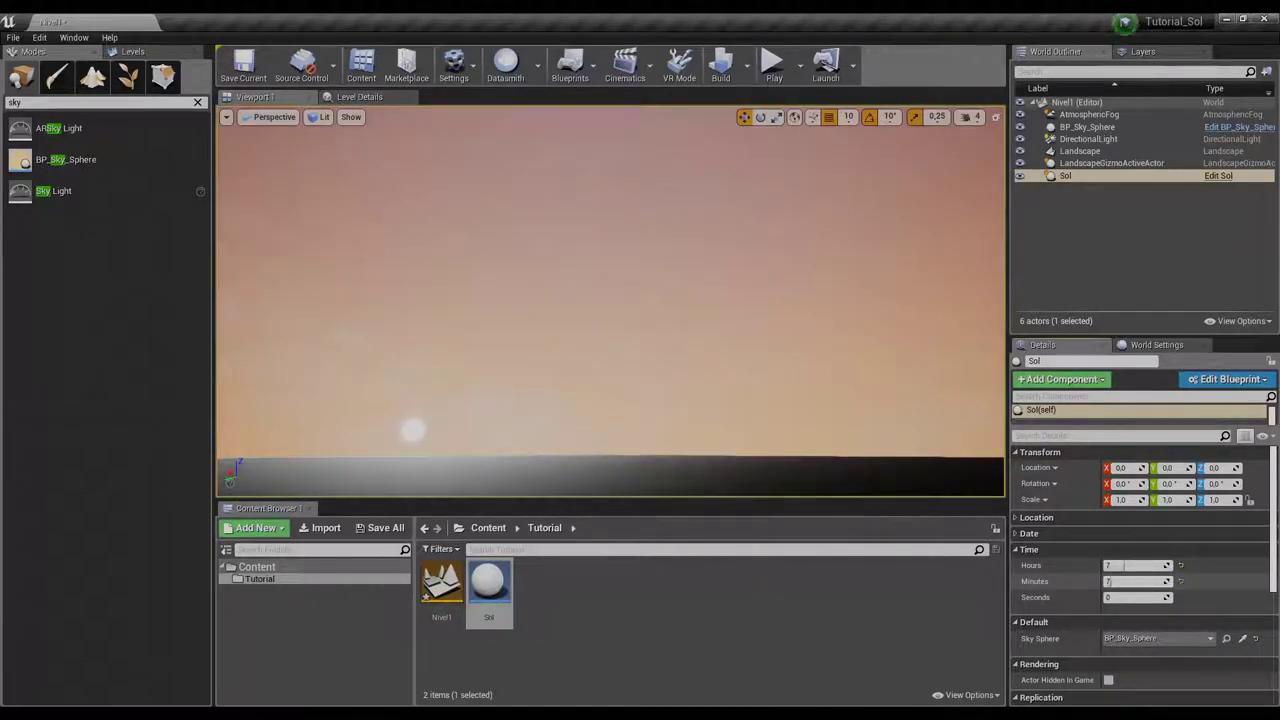
left_click(1180, 582)
left_click(1180, 566)
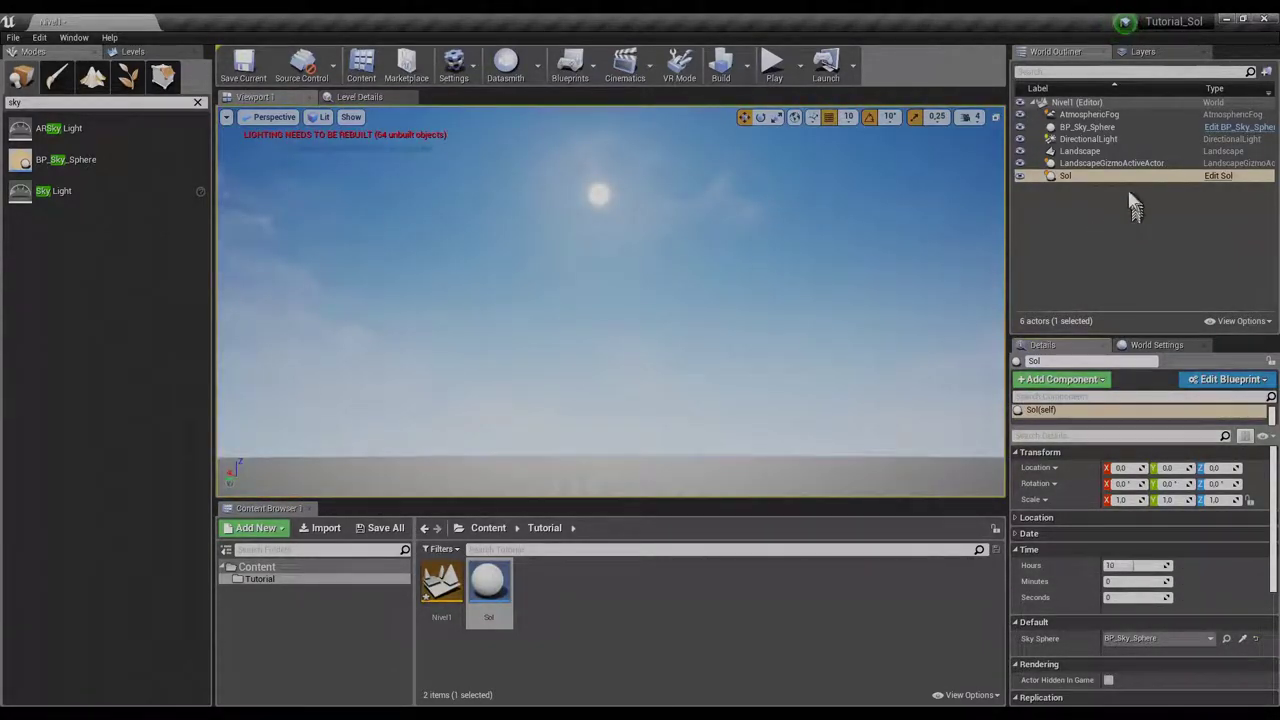
key("ctrl+z")
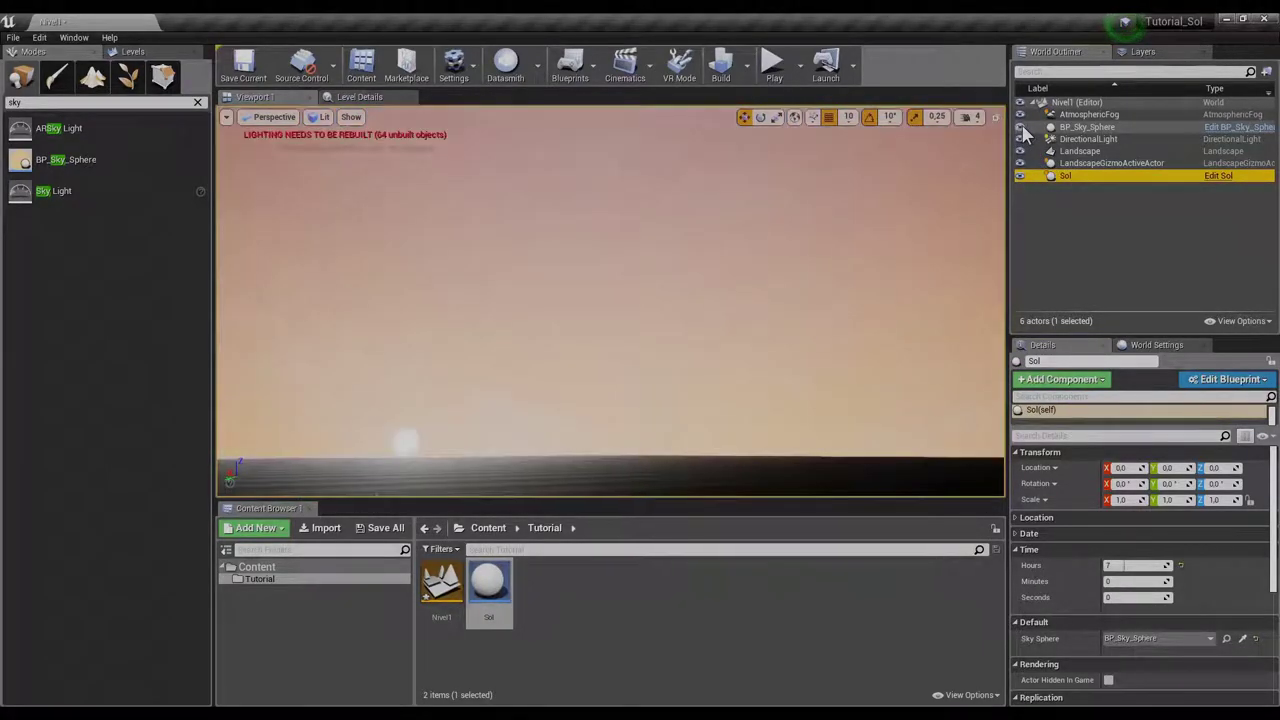
Enable Actor Hidden in Game on BP_Sky_Sphere and test the sky in Play mode
left_click(1097, 128)
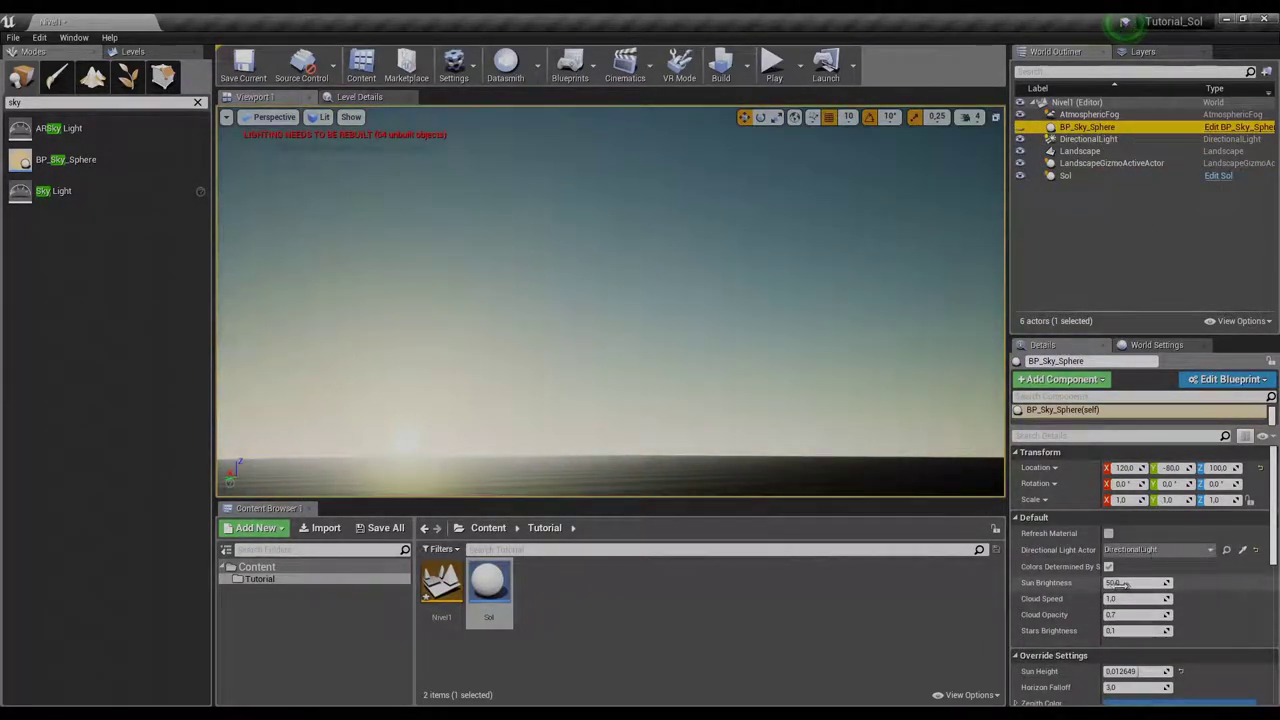
scroll(1123, 594, "down", 5)
scroll(1123, 594, "down", 5)
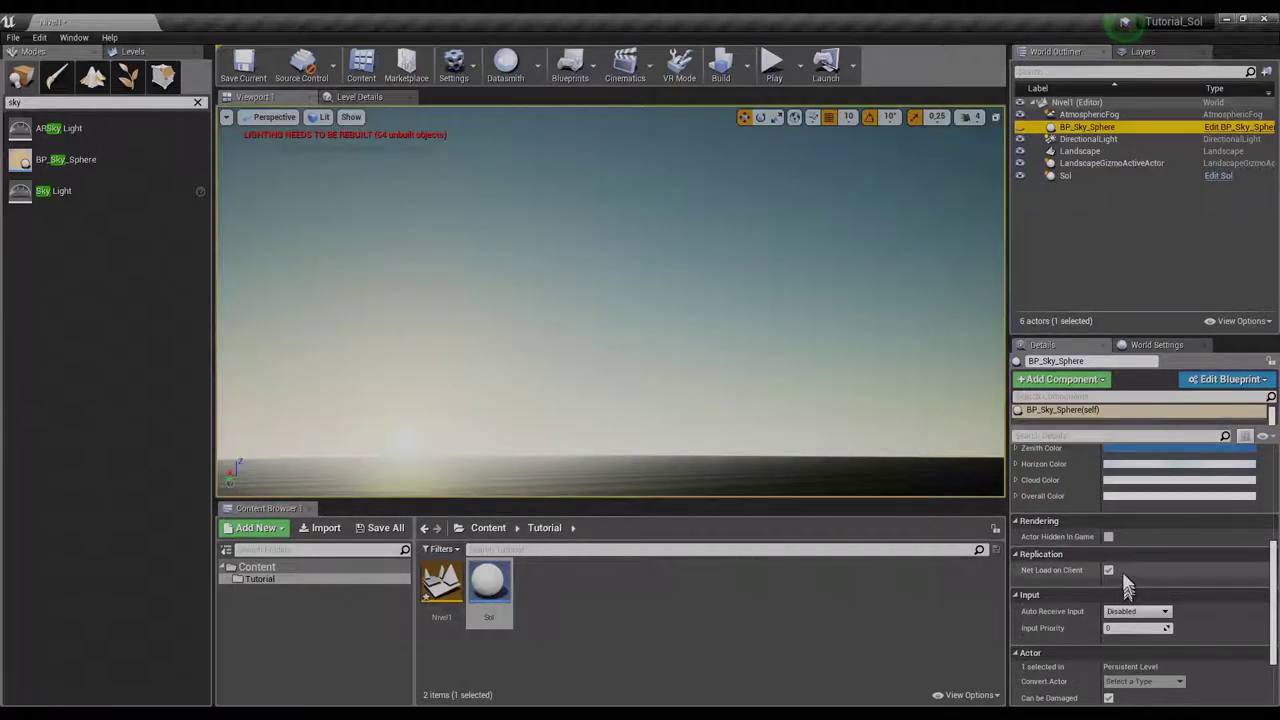
left_click(1108, 537)
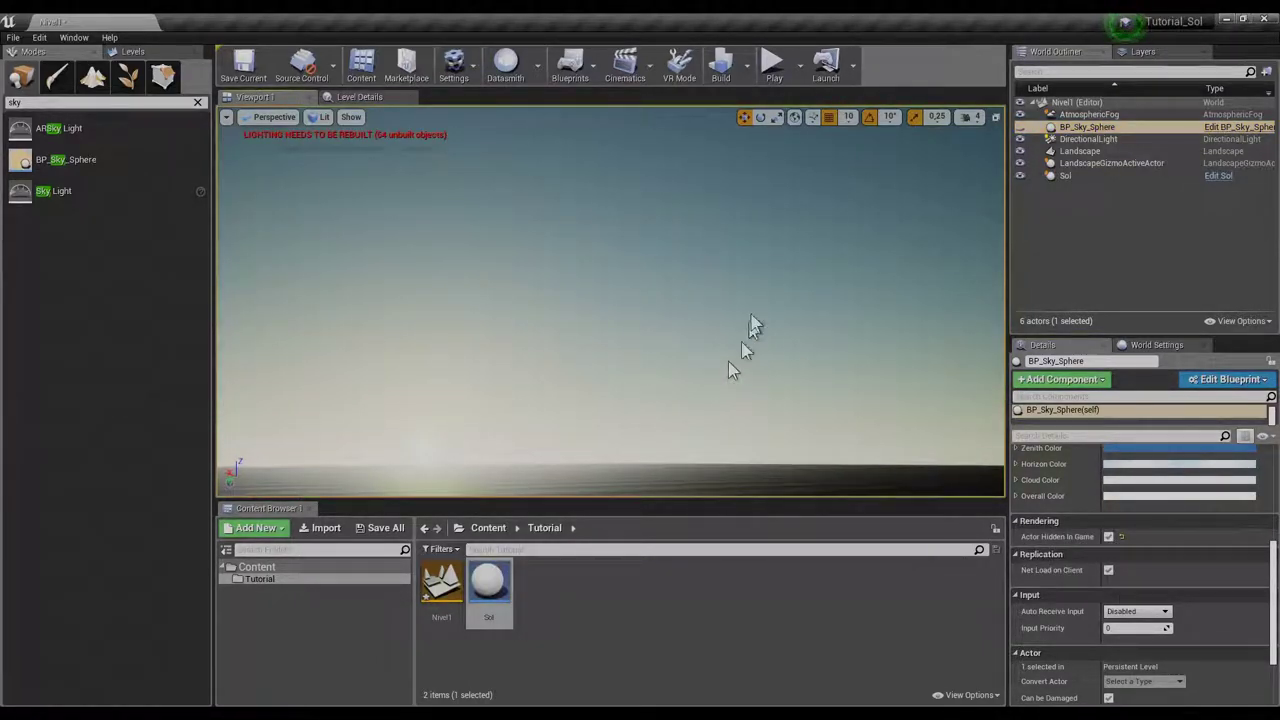
left_click(773, 65)
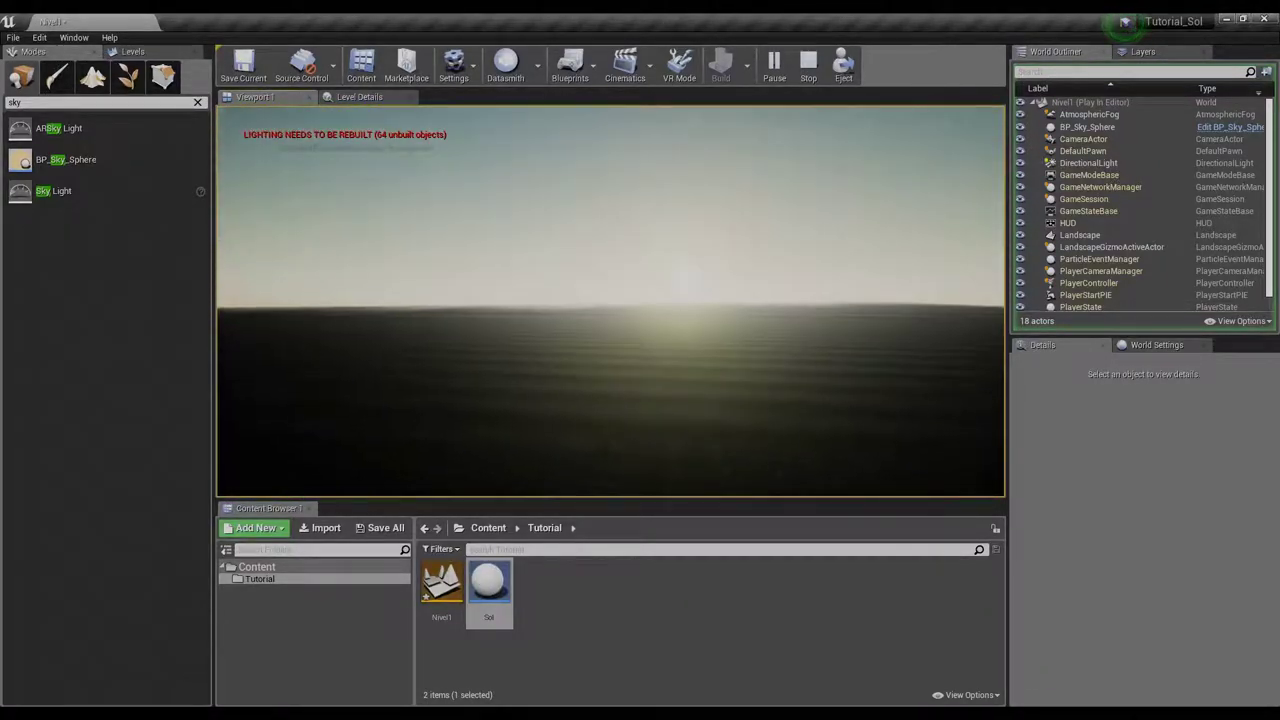
key("Escape")
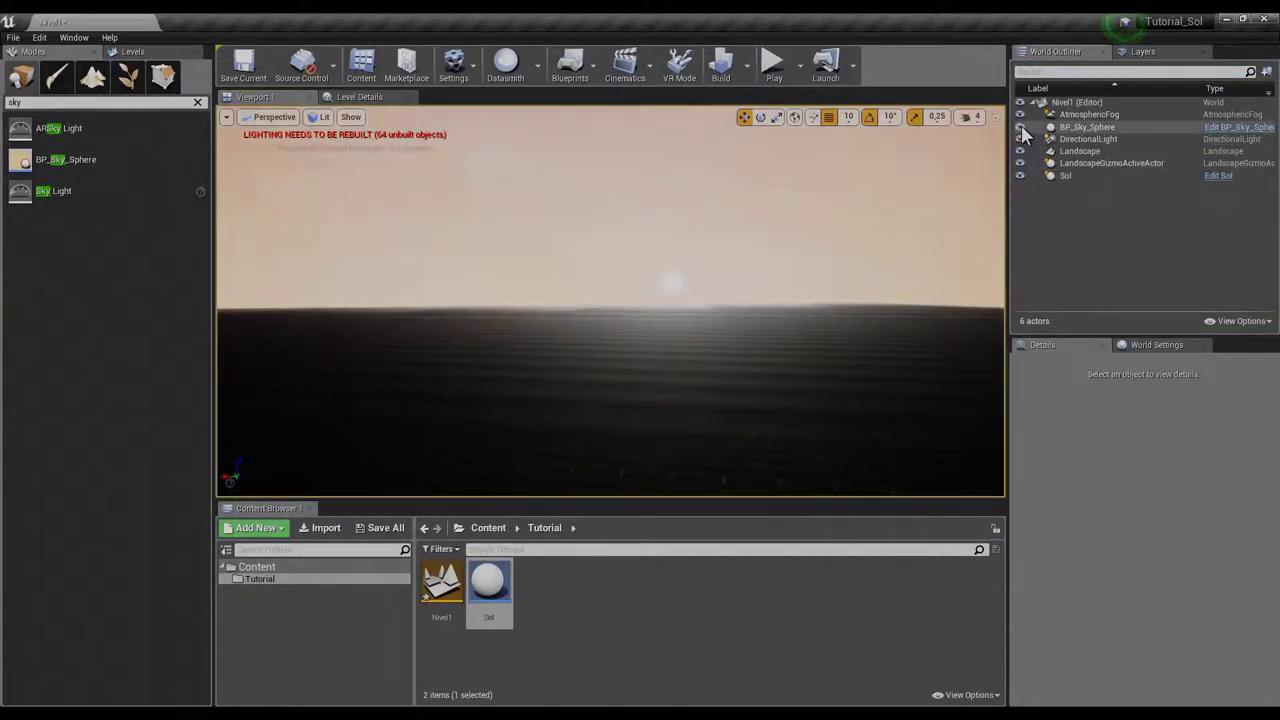
Replay the level, re-tick Actor Hidden in Game and hide BP_Sky_Sphere in the viewport
left_click(1086, 130)
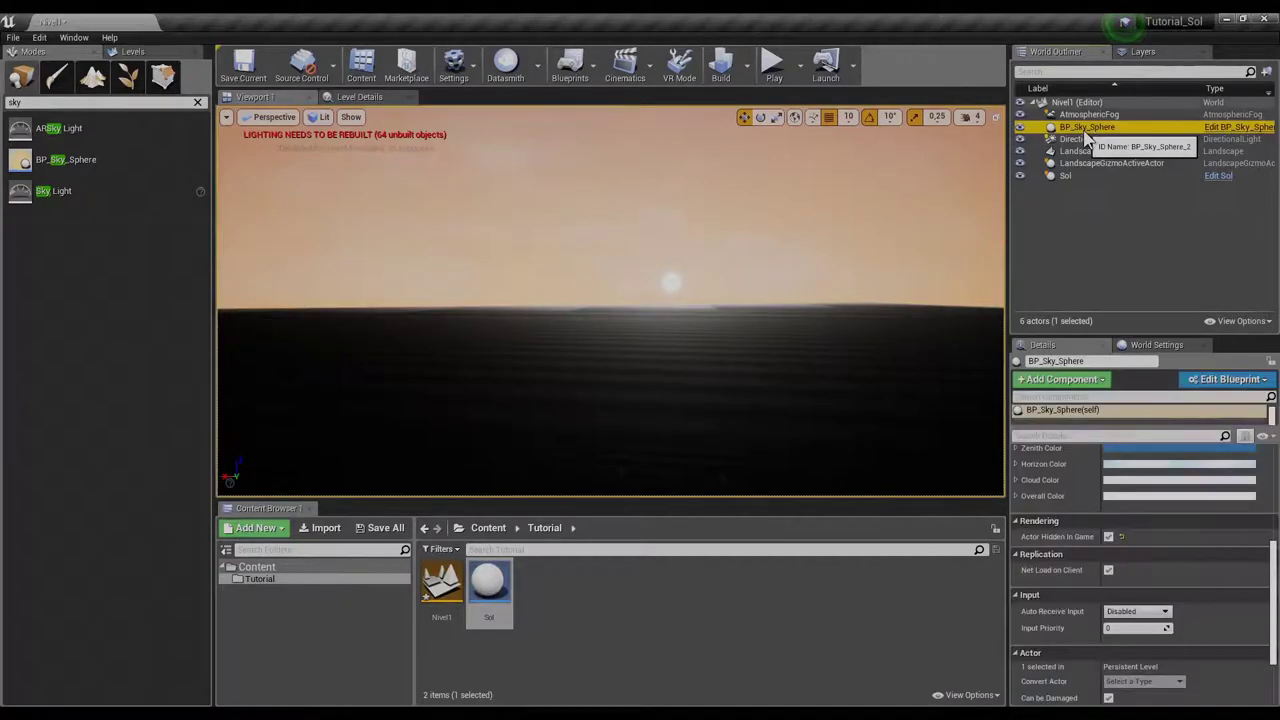
left_click(773, 65)
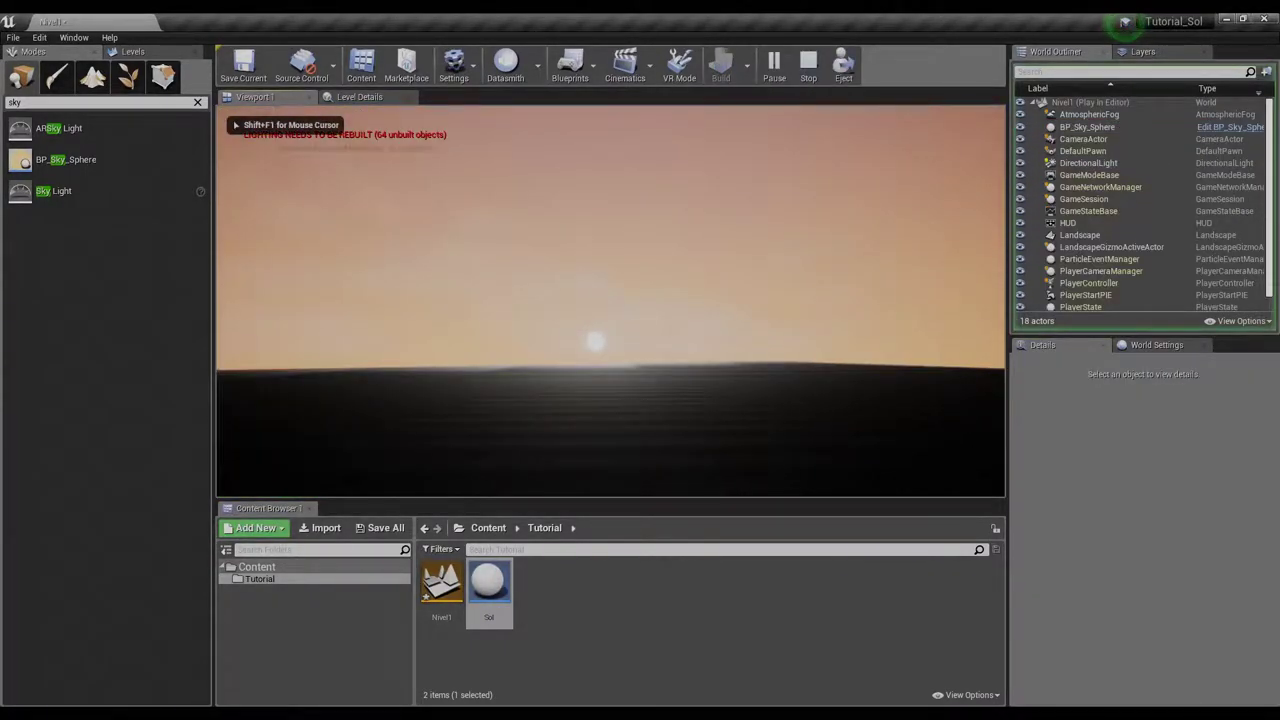
key("Escape")
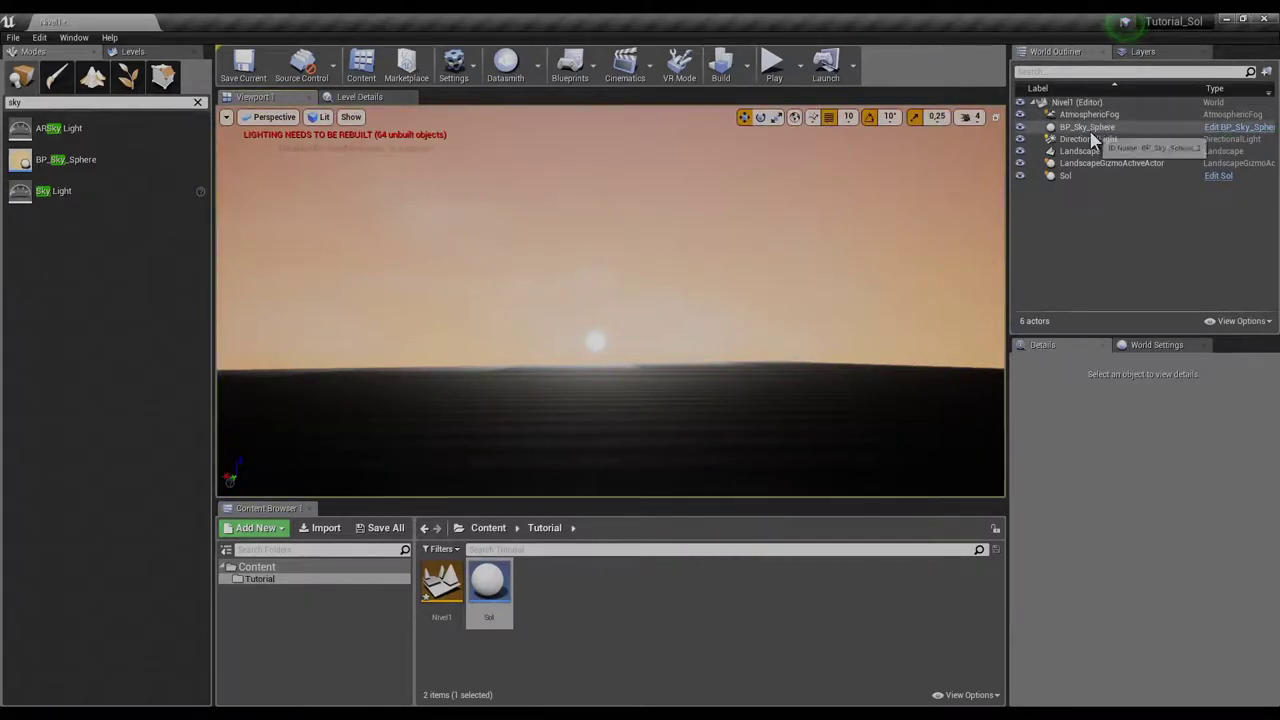
left_click(1093, 128)
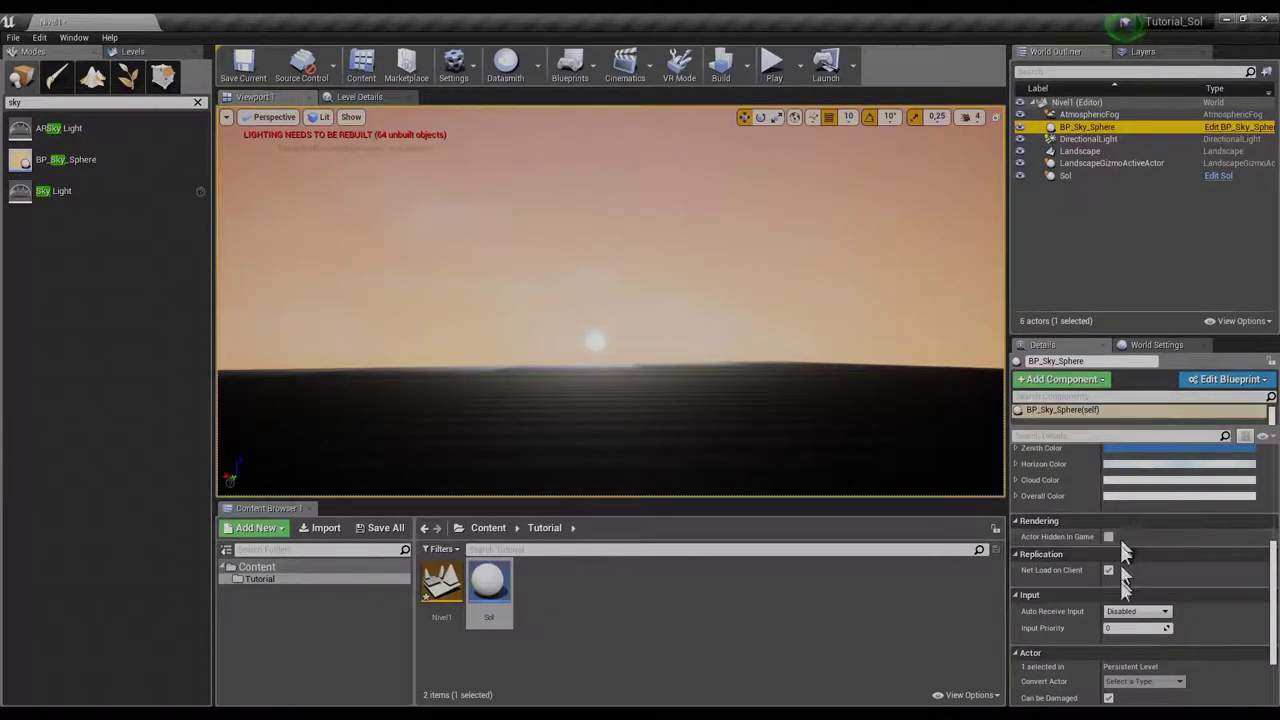
scroll(1123, 590, "down", 2)
scroll(1120, 595, "down", 2)
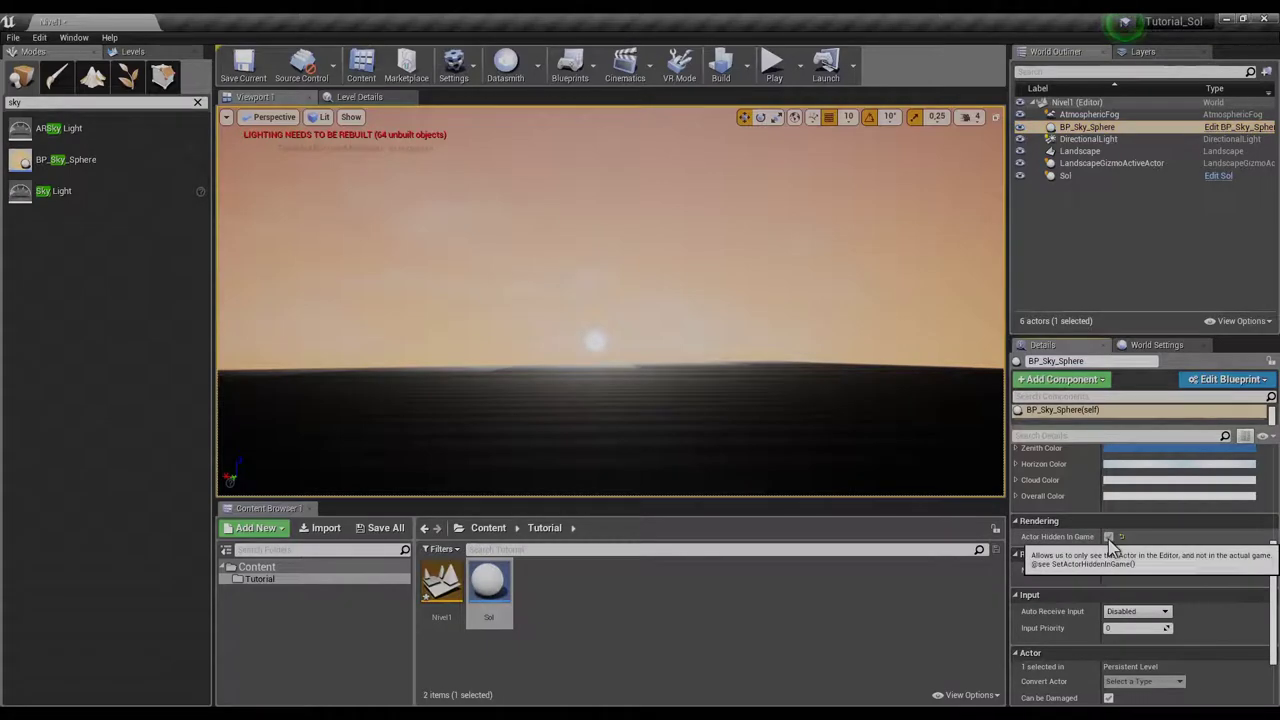
left_click(1108, 537)
left_click(1019, 128)
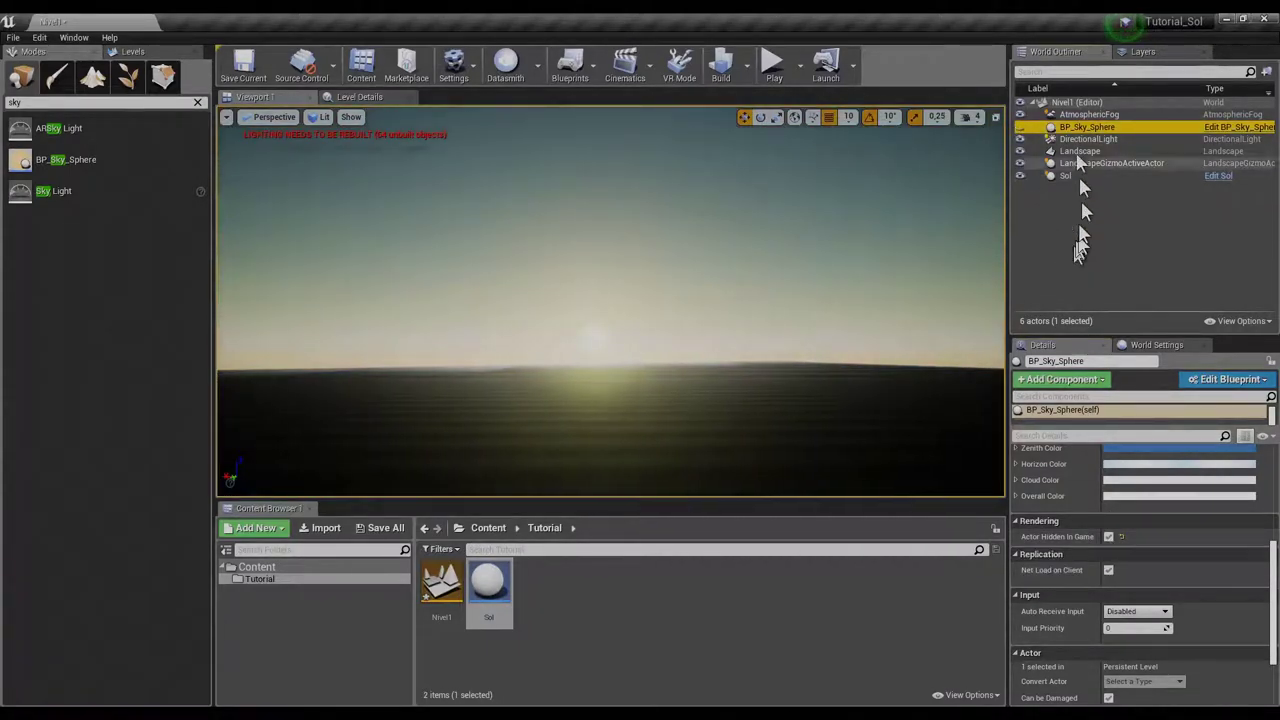
Select the AtmosphericFog actor, then Sol to edit its time
left_click(1080, 116)
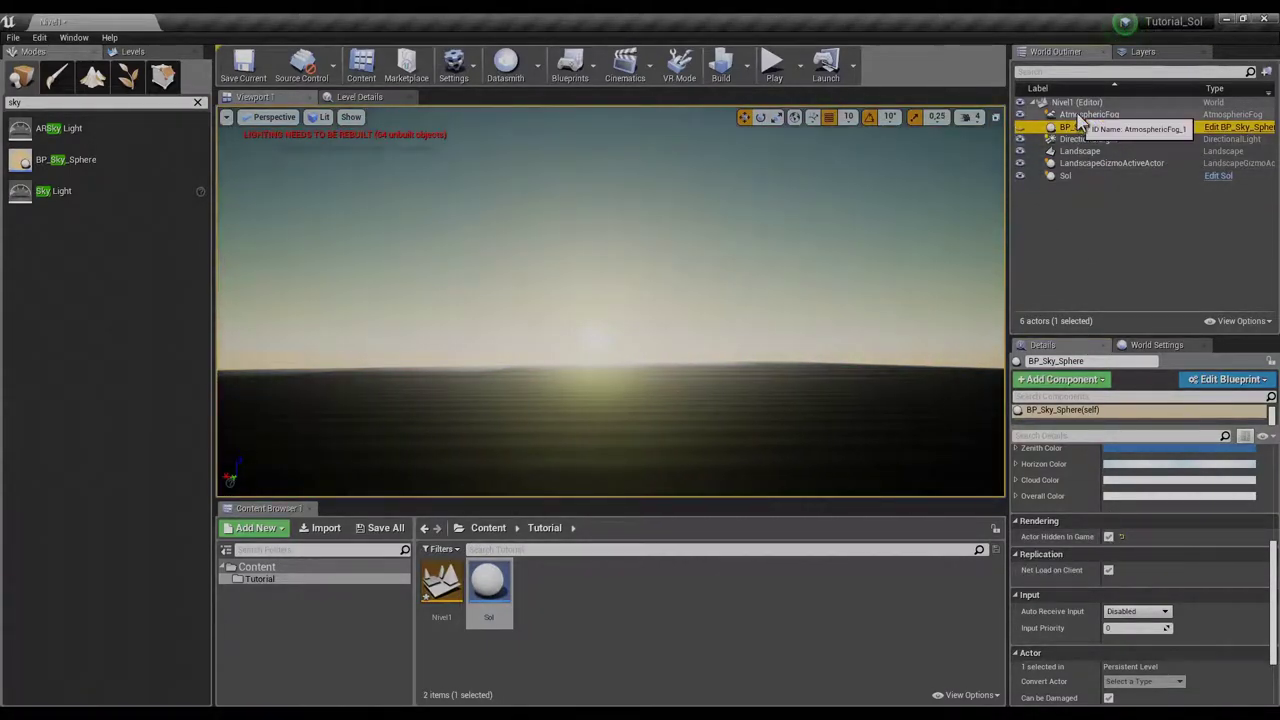
left_click(1065, 175)
scroll(1190, 630, "down", 2)
scroll(1190, 610, "up", 1)
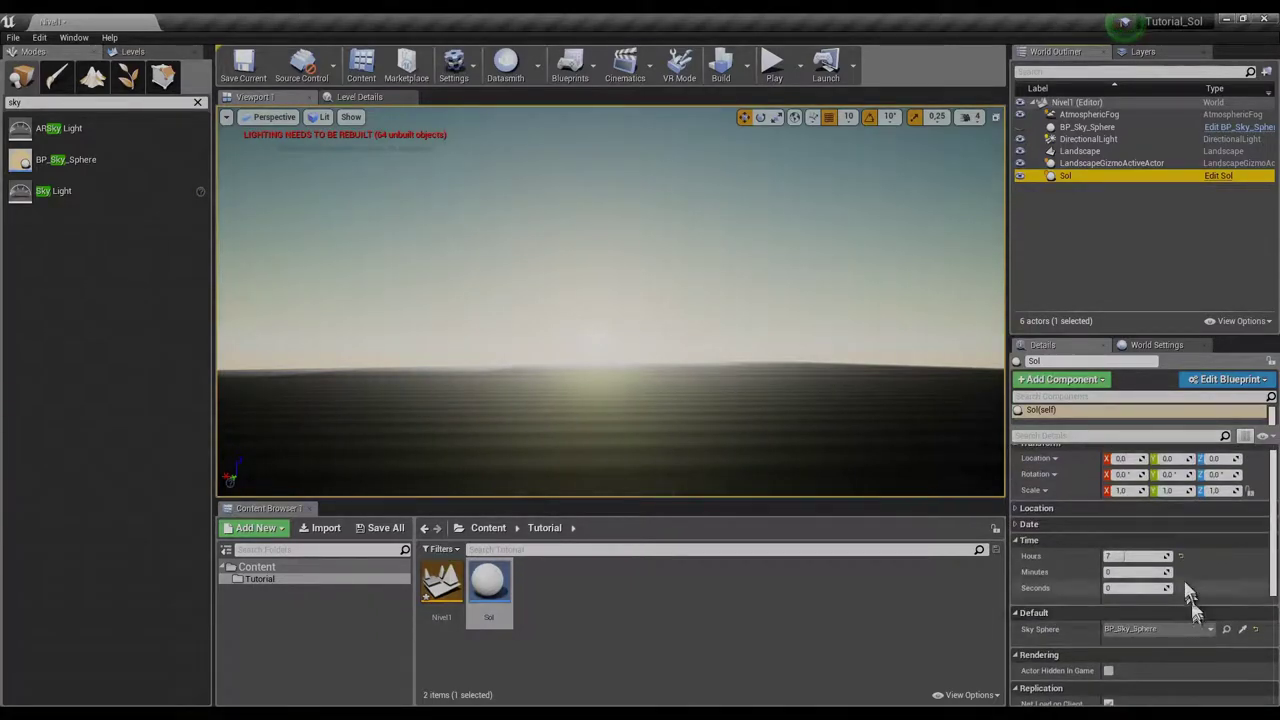
Reset Sol's hour to 10 and make BP_Sky_Sphere visible in the viewport again
left_click(1181, 557)
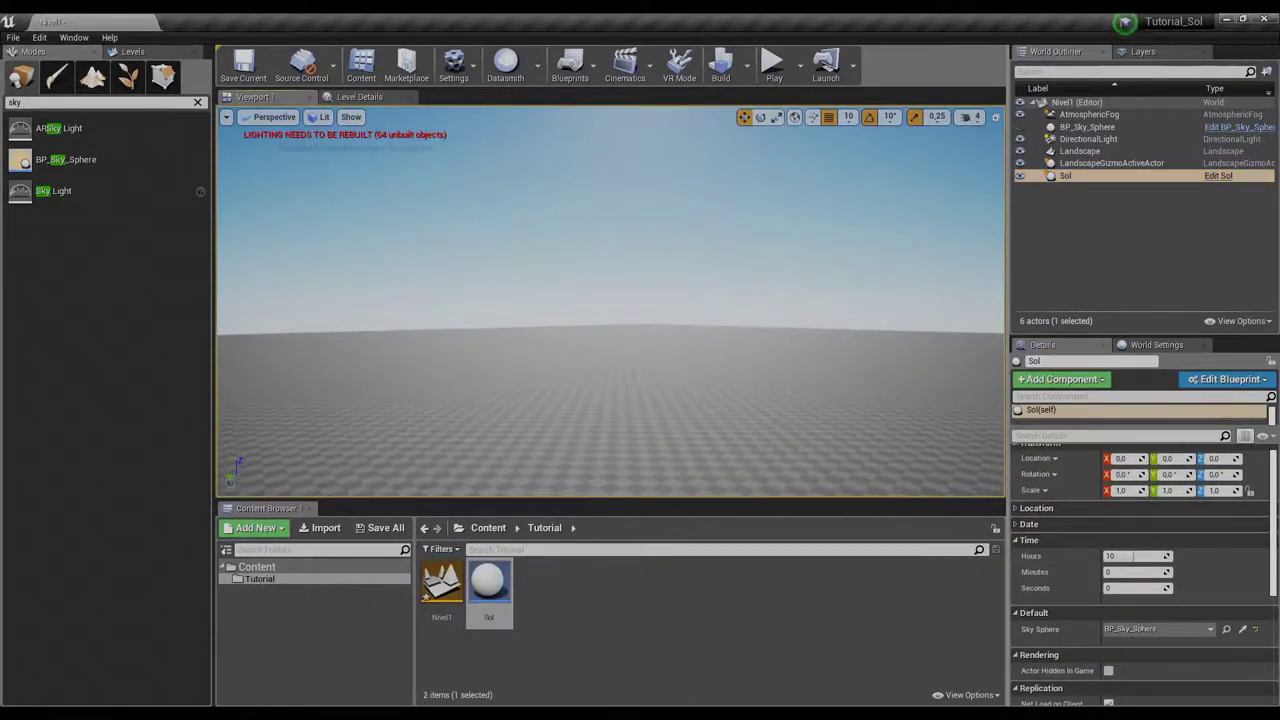
right_click_drag(800, 394, 823, 318)
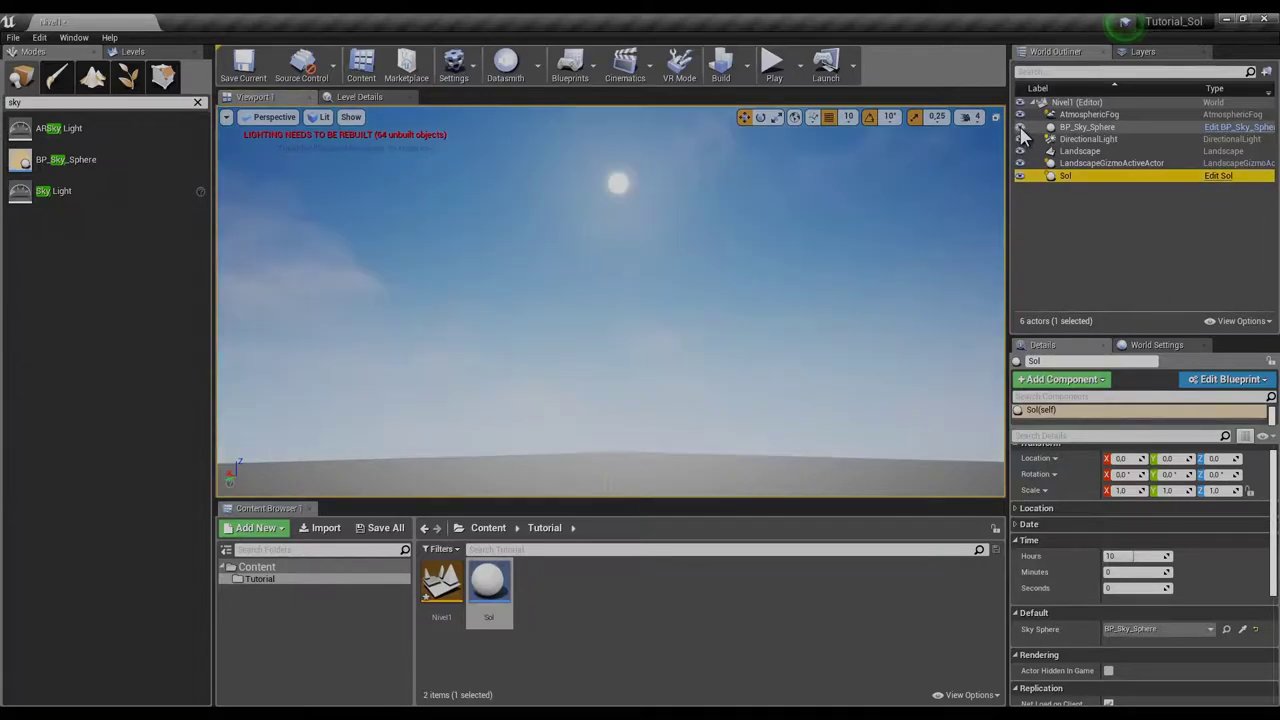
left_click(1020, 129)
left_click(1020, 130)
left_click(1020, 130)
left_click(1082, 127)
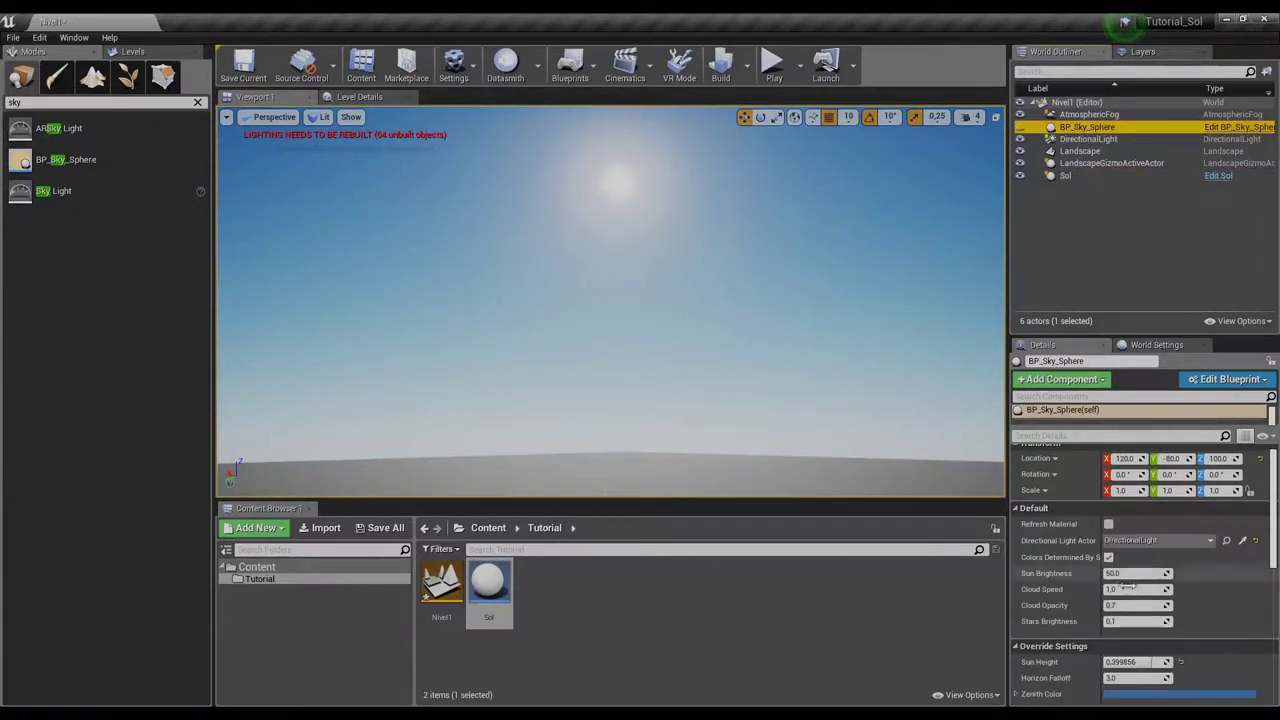
scroll(1115, 578, "down", 5)
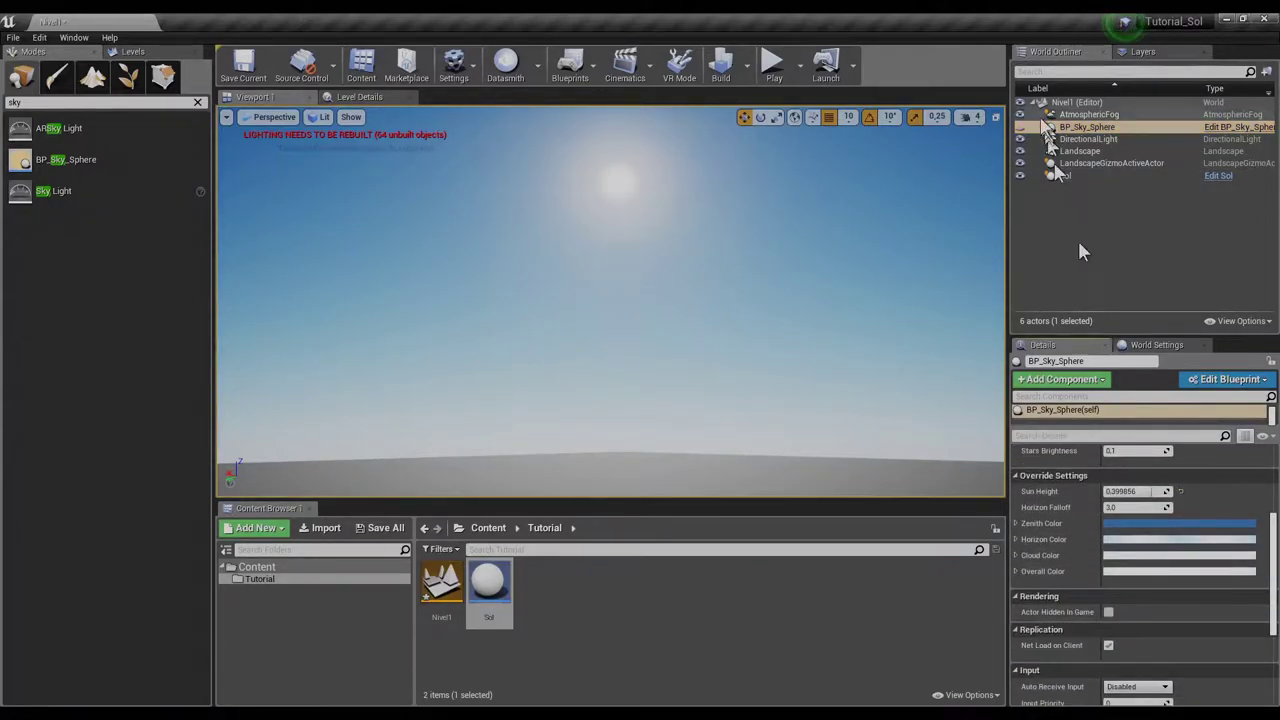
left_click(1020, 129)
left_click(695, 321)
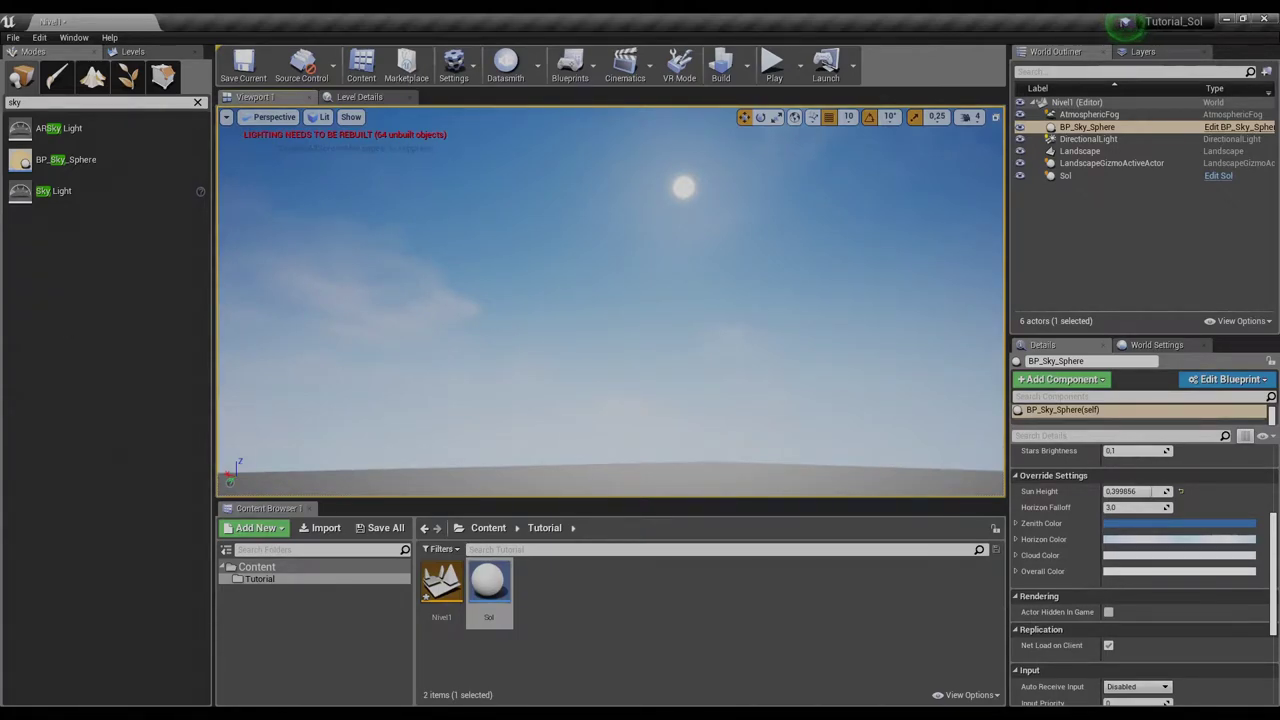
Set Sol's hour to 14, then drag it up to 21 for a dusk sky
left_click(1068, 177)
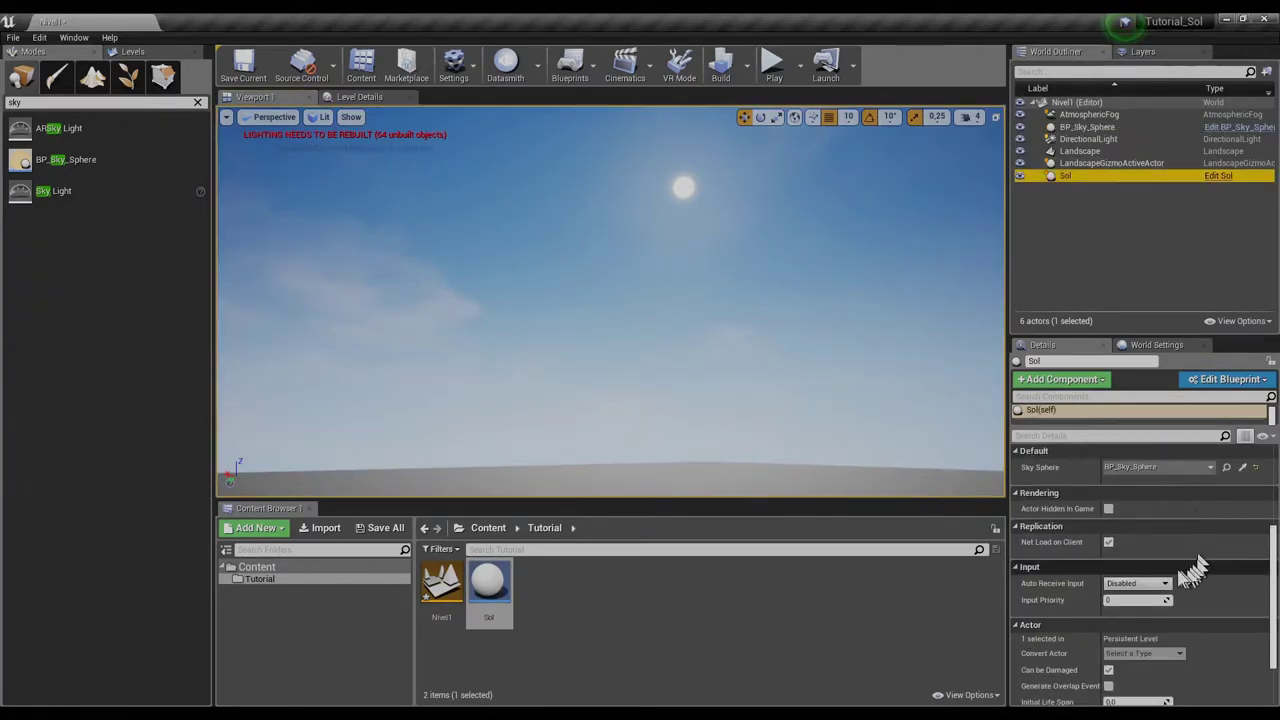
scroll(1140, 600, "up", 5)
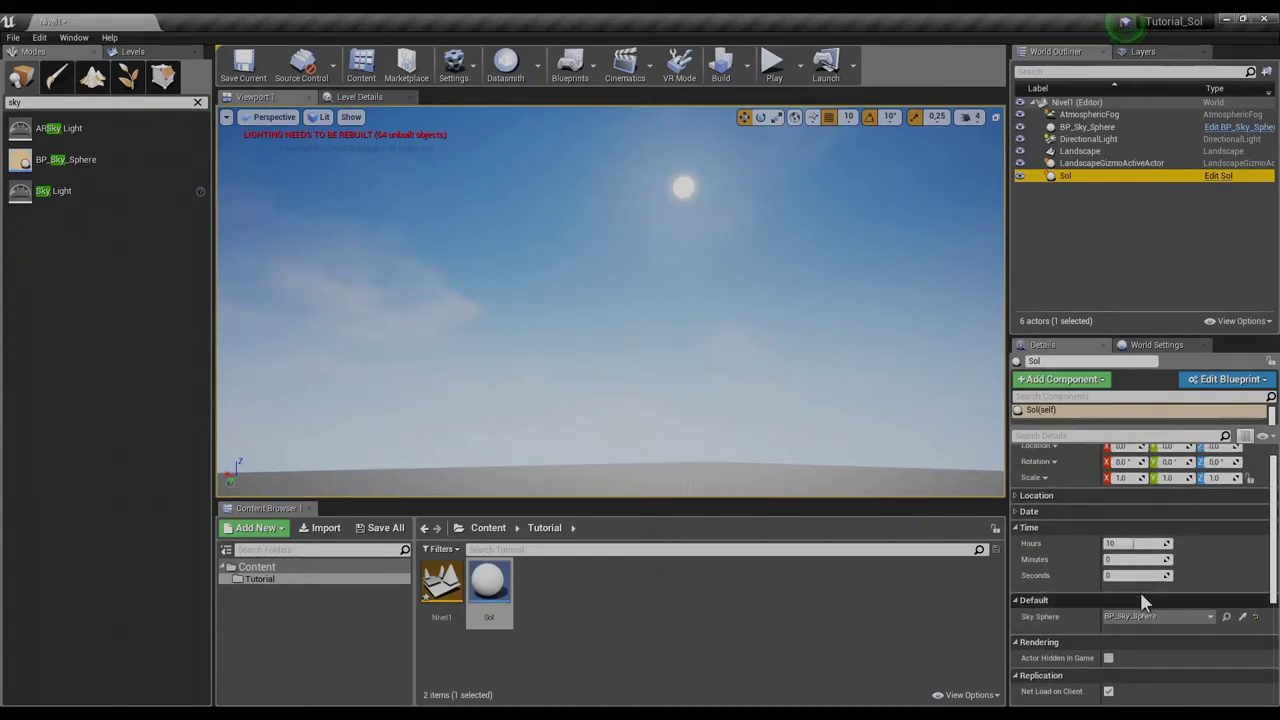
left_click(1135, 502)
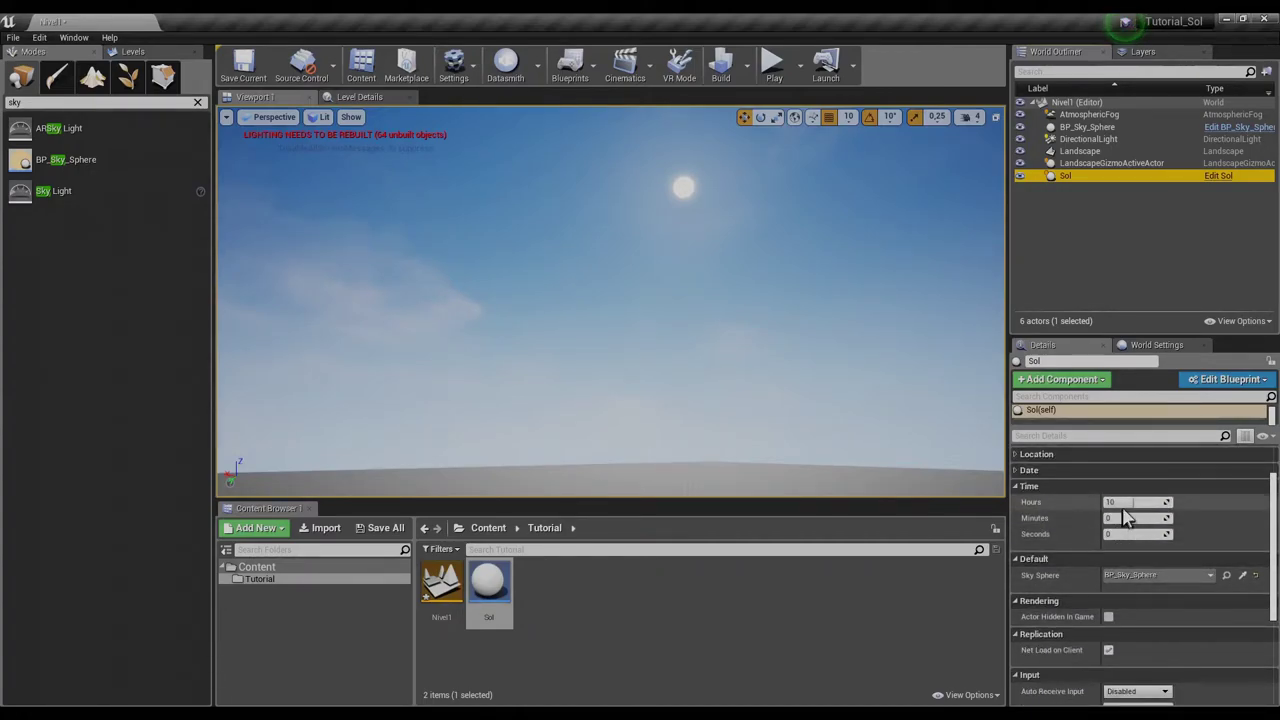
type("14")
key("Return")
left_click_drag(1140, 502, 1165, 502)
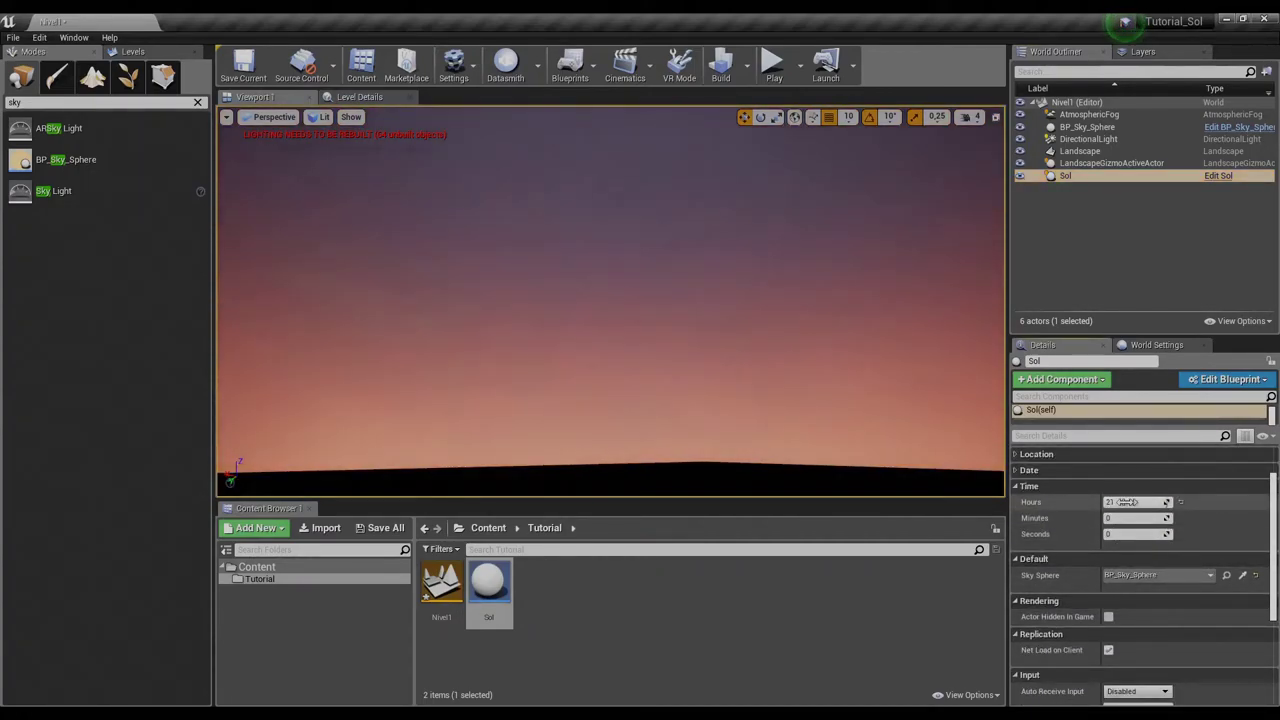